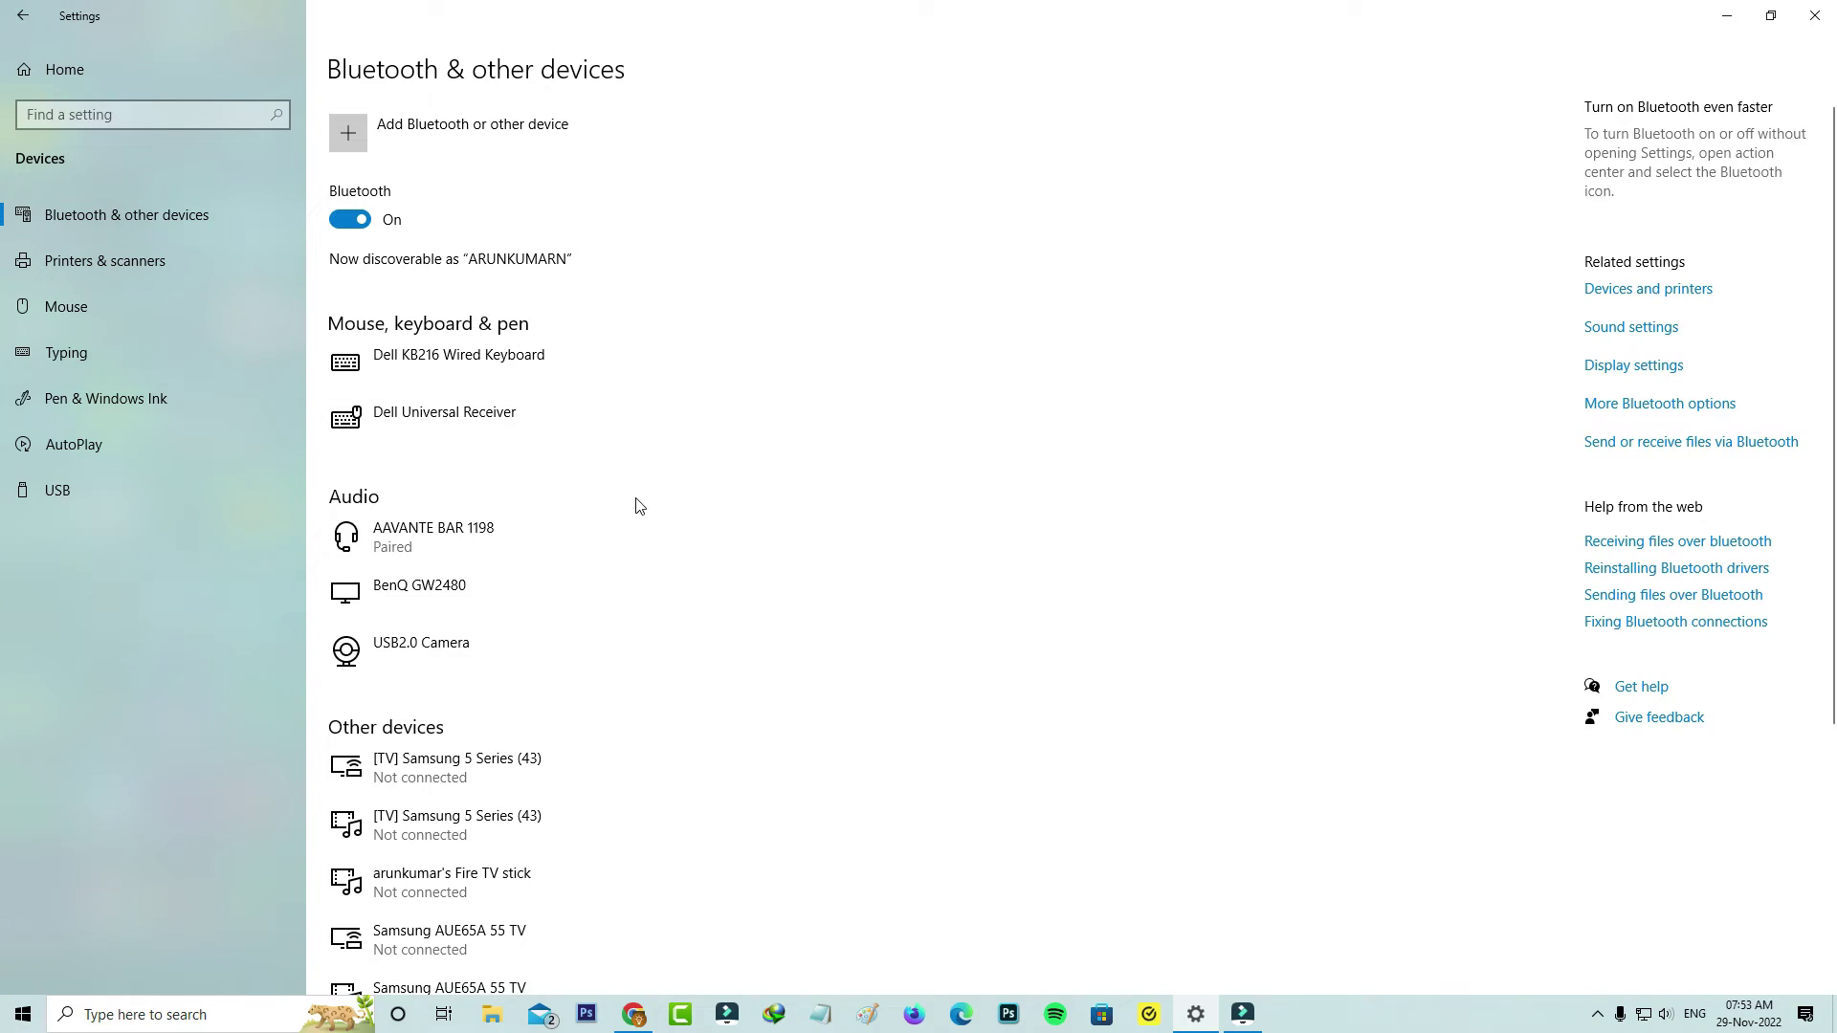
Try connecting the AAVANTE BAR 1198 soundbar, toggle Bluetooth off and on, and retry the connection.
{"action": "left_click", "coordinate": [547, 529]}
{"action": "left_click", "coordinate": [600, 592]}
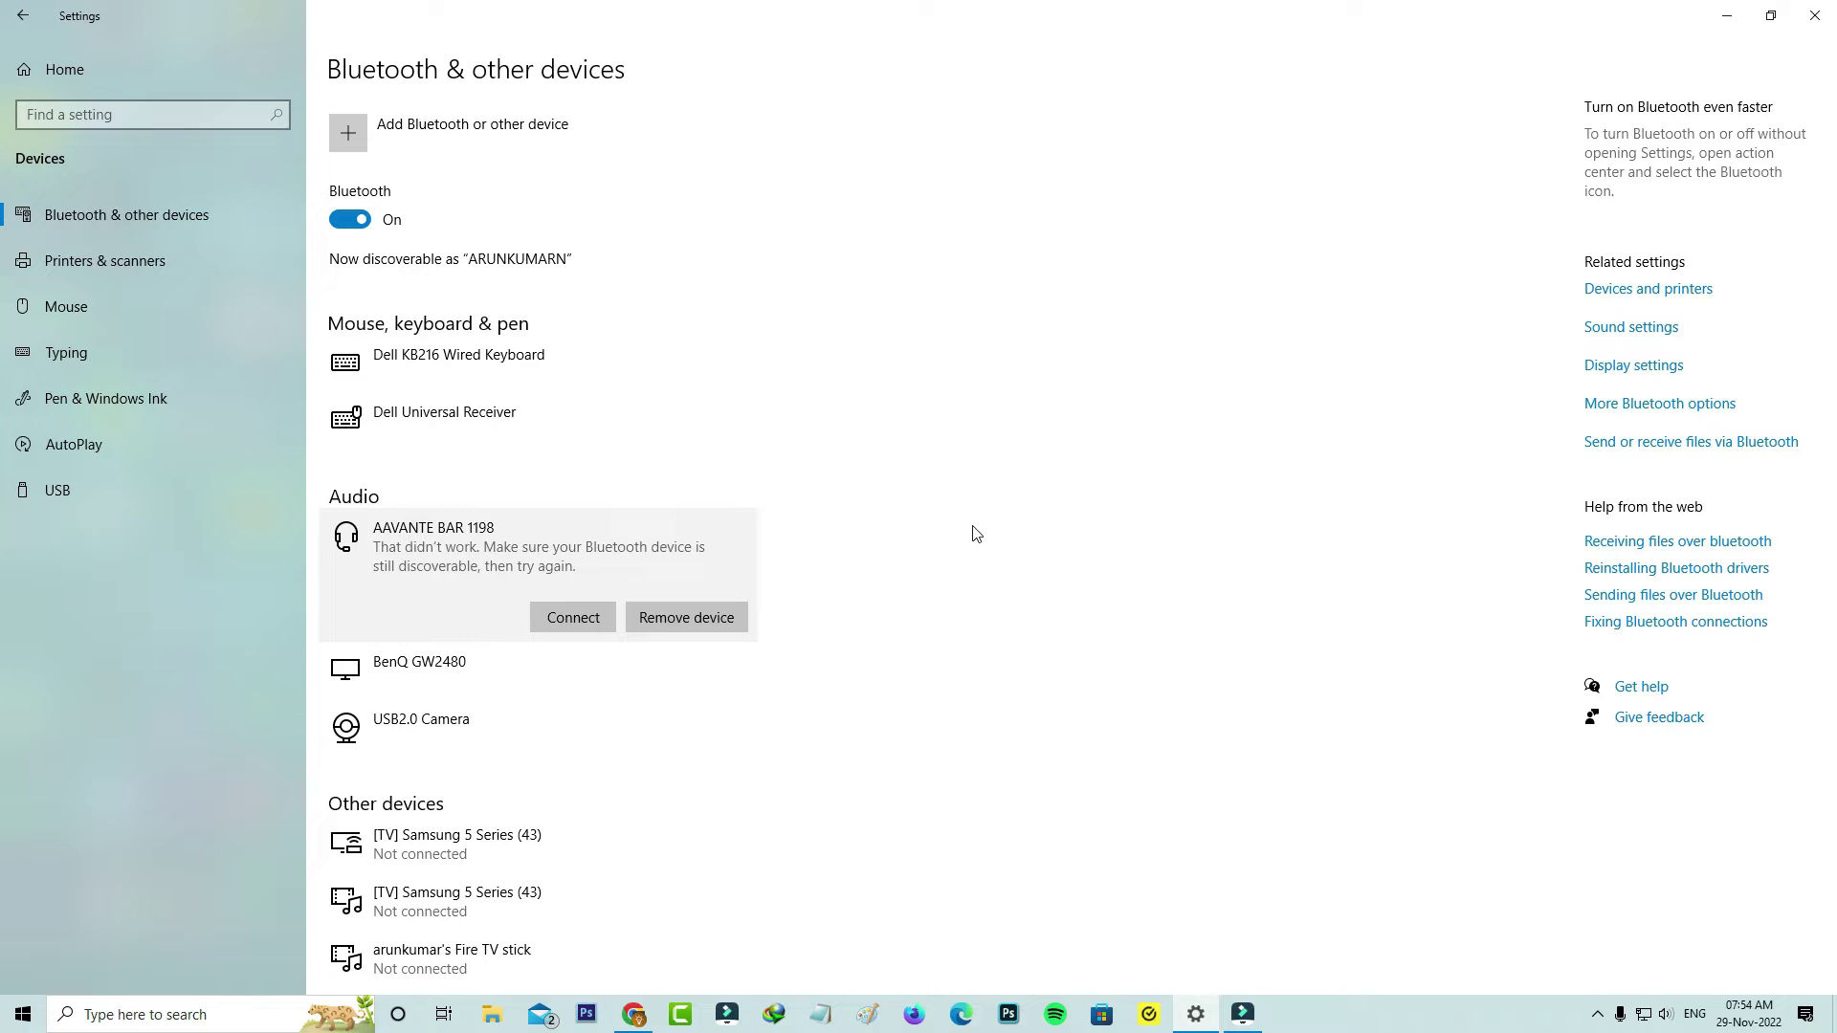
{"action": "left_click", "coordinate": [350, 220]}
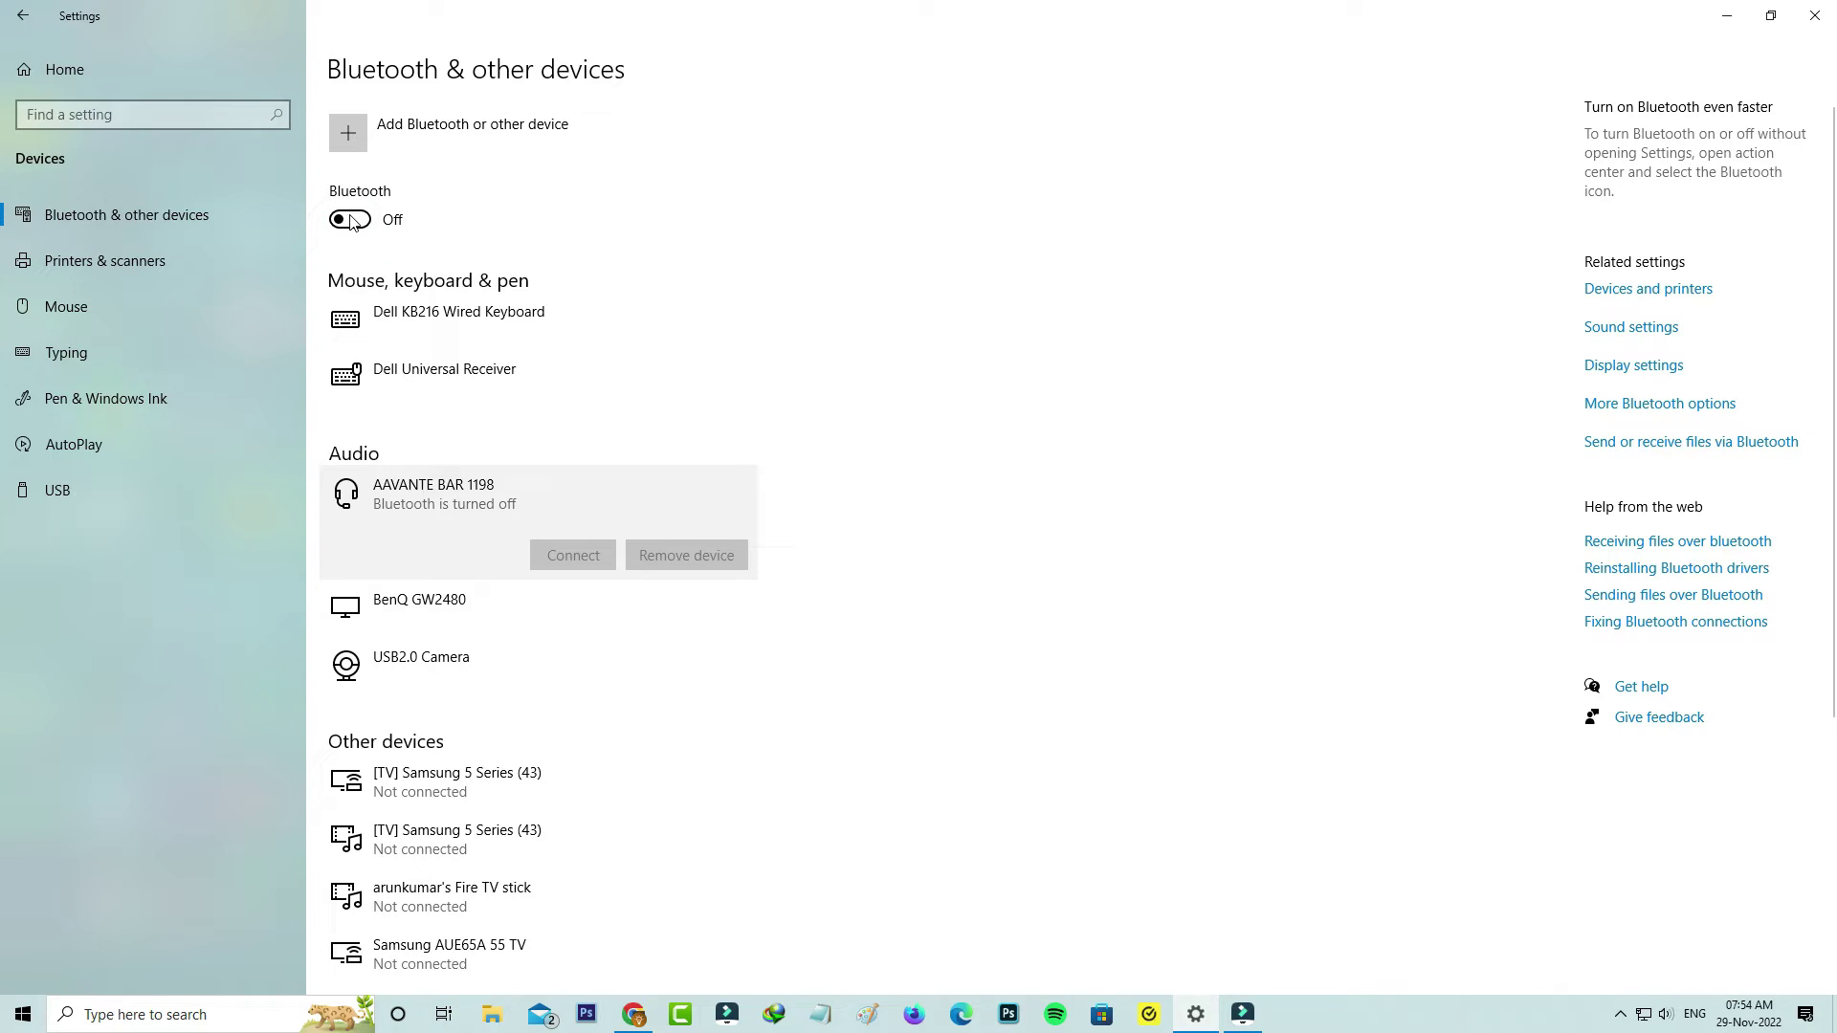
{"action": "left_click", "coordinate": [351, 220]}
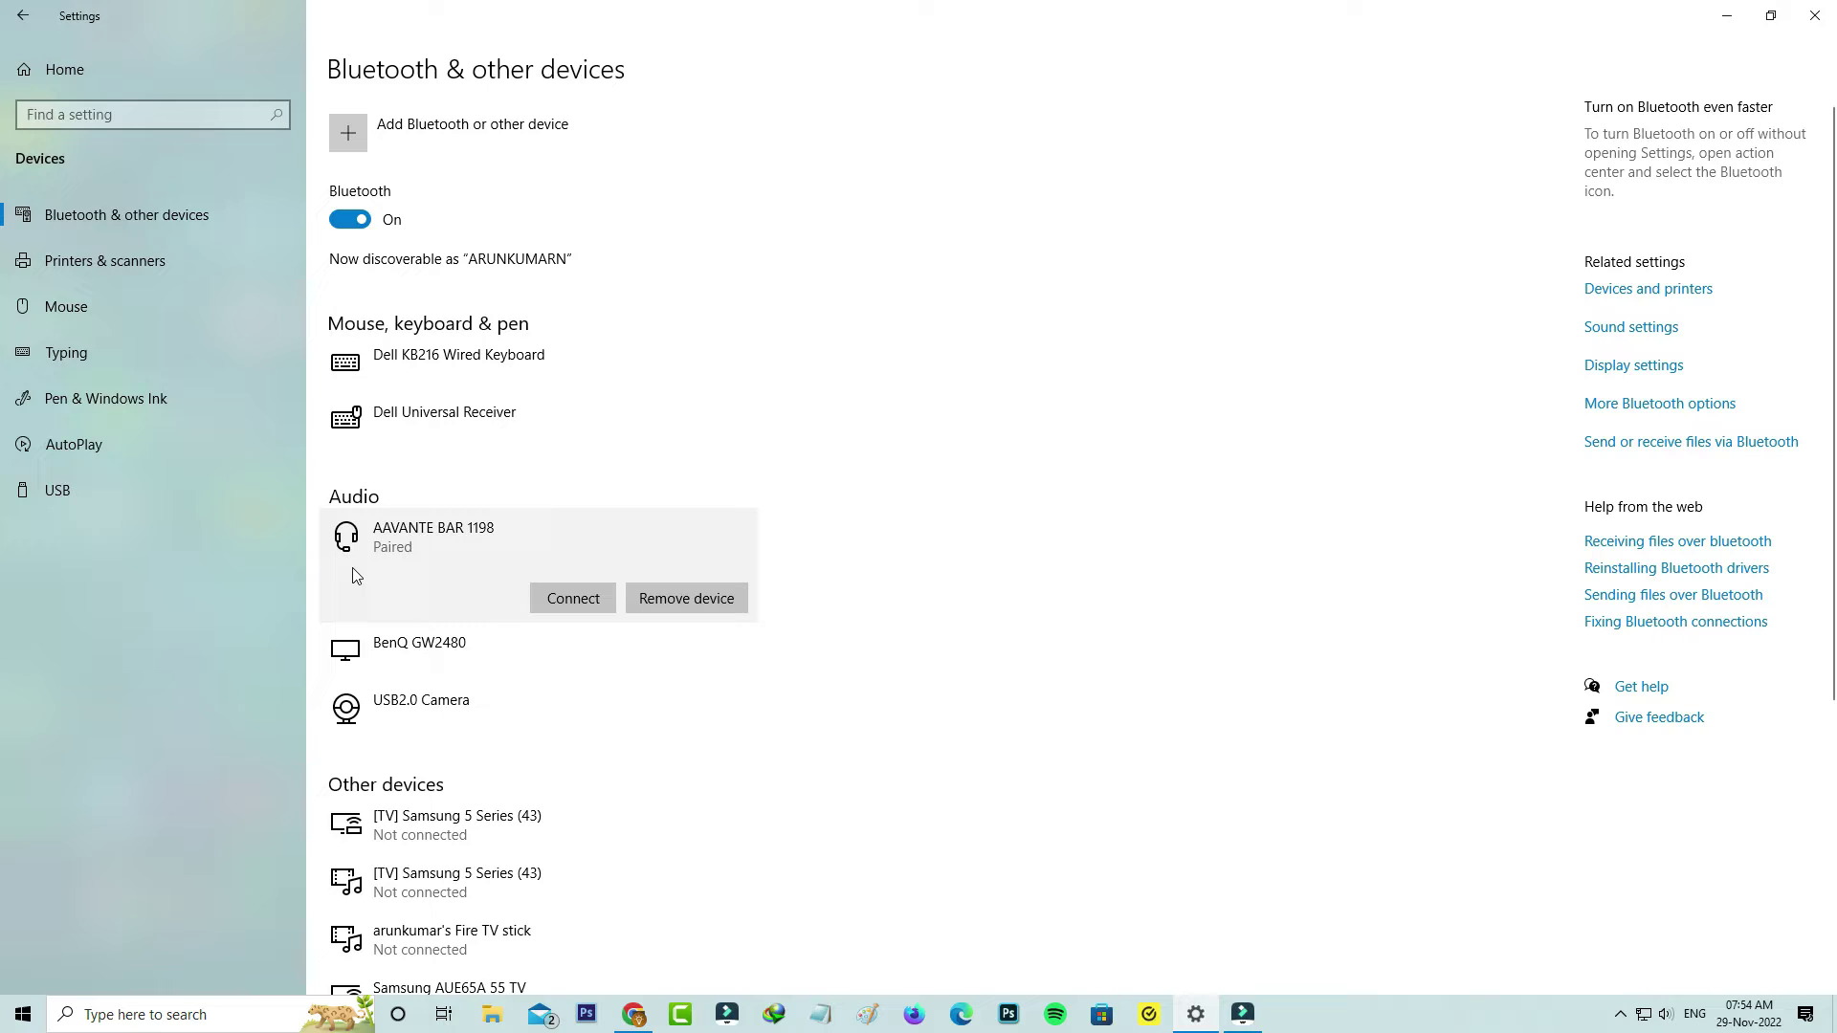
{"action": "left_click", "coordinate": [563, 603]}
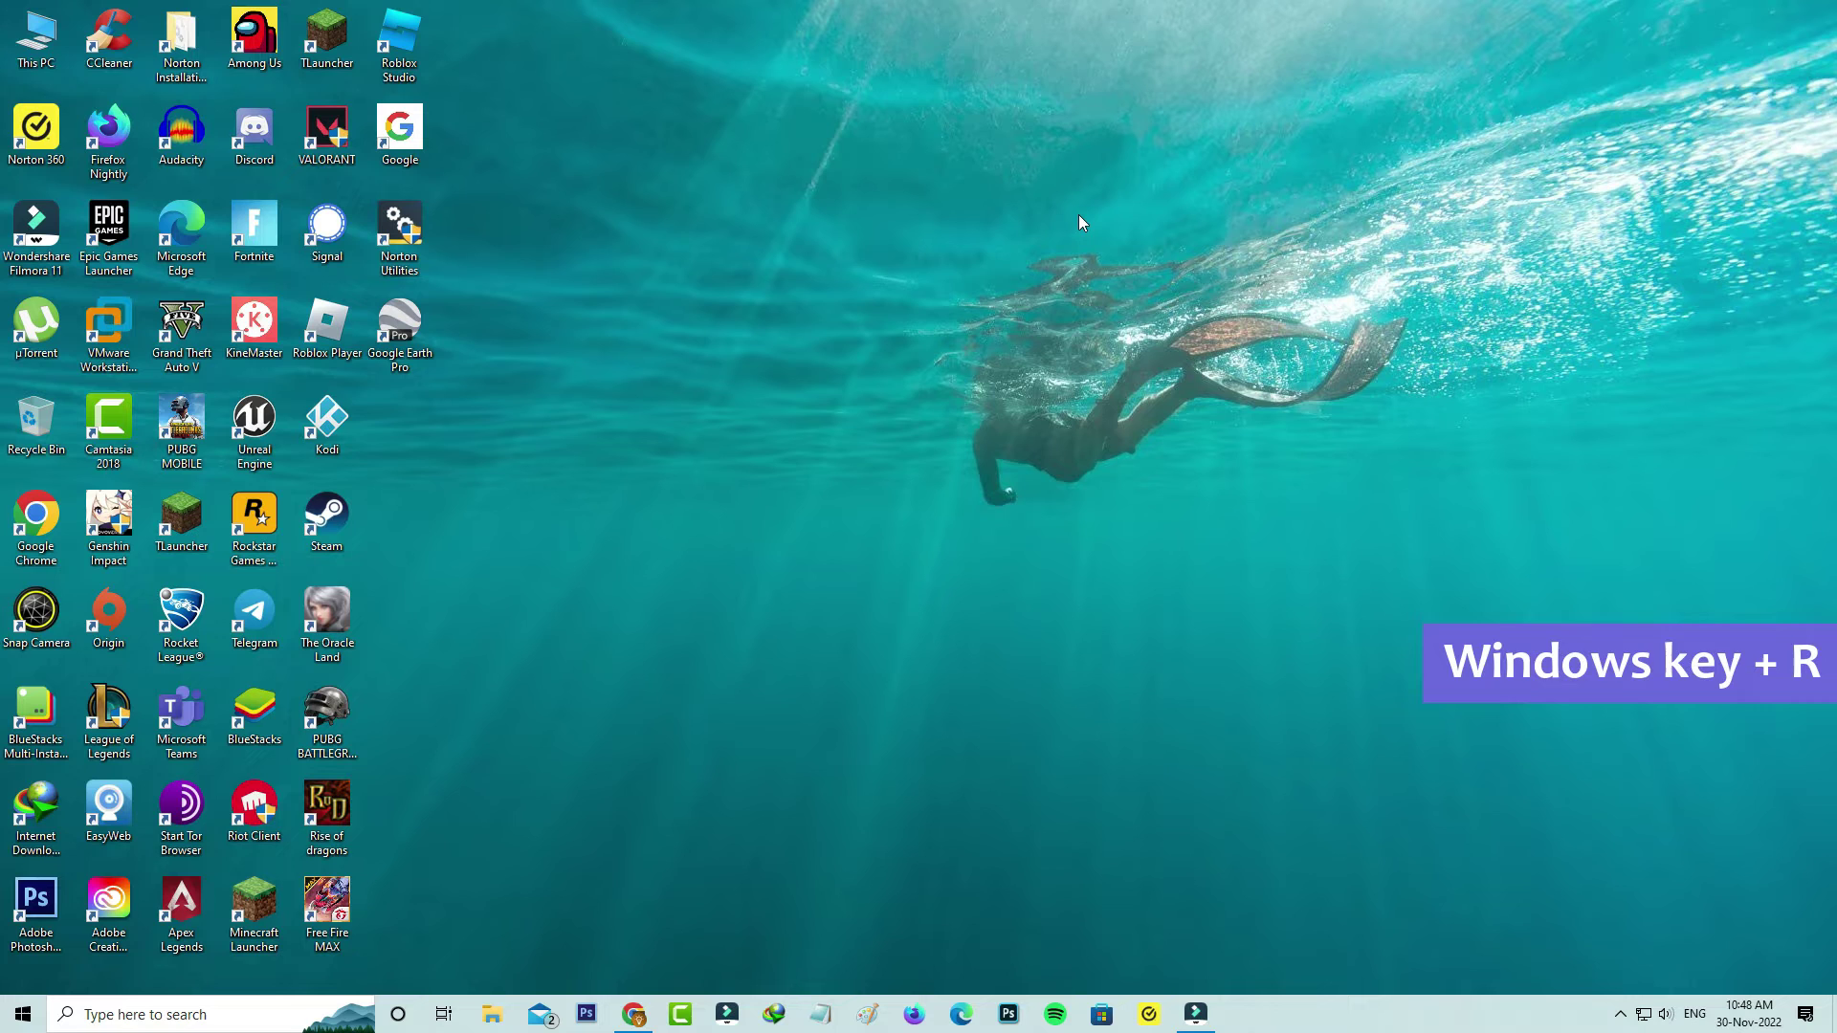
Run services.msc from the Win+R Run dialog.
{"action": "key", "text": "super+r"}
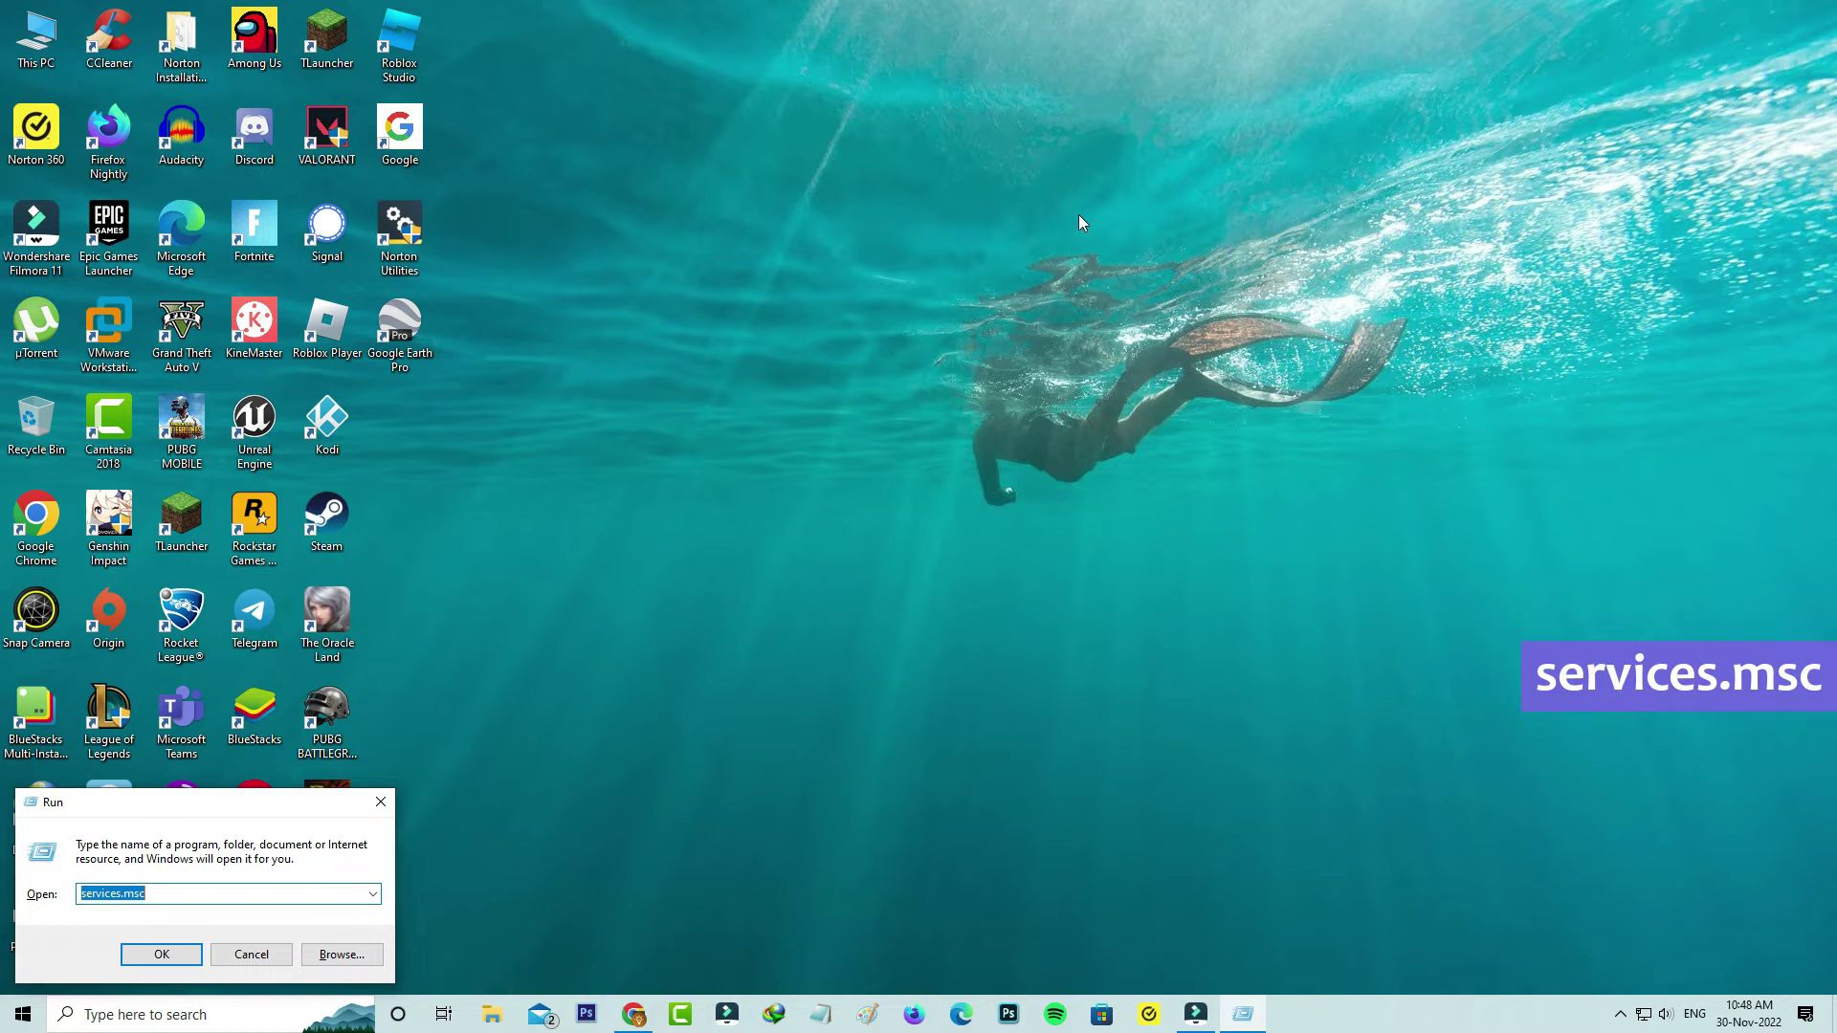
{"action": "key", "text": "Return"}
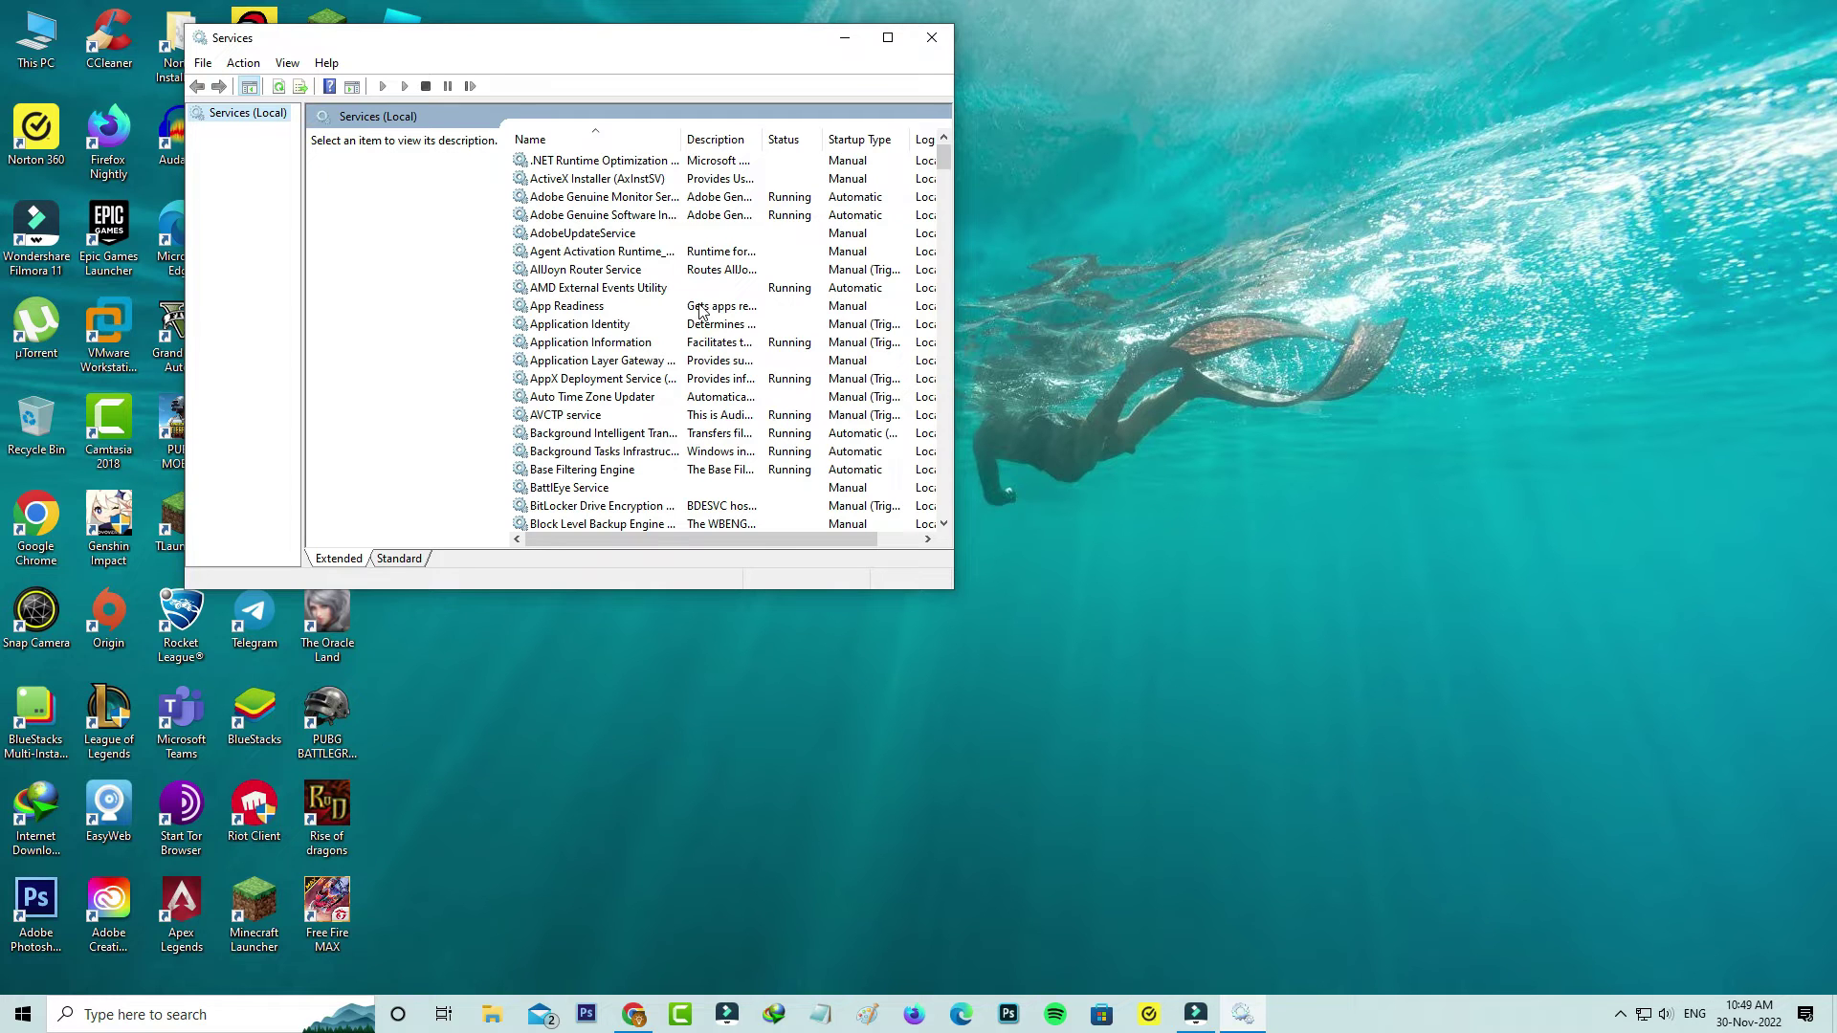
Inspect the Bluetooth Audio Gateway, Bluetooth Support and Bluetooth User Support services' properties, then close Services.
{"action": "scroll", "coordinate": [688, 324], "scroll_direction": "down", "scroll_amount": 4}
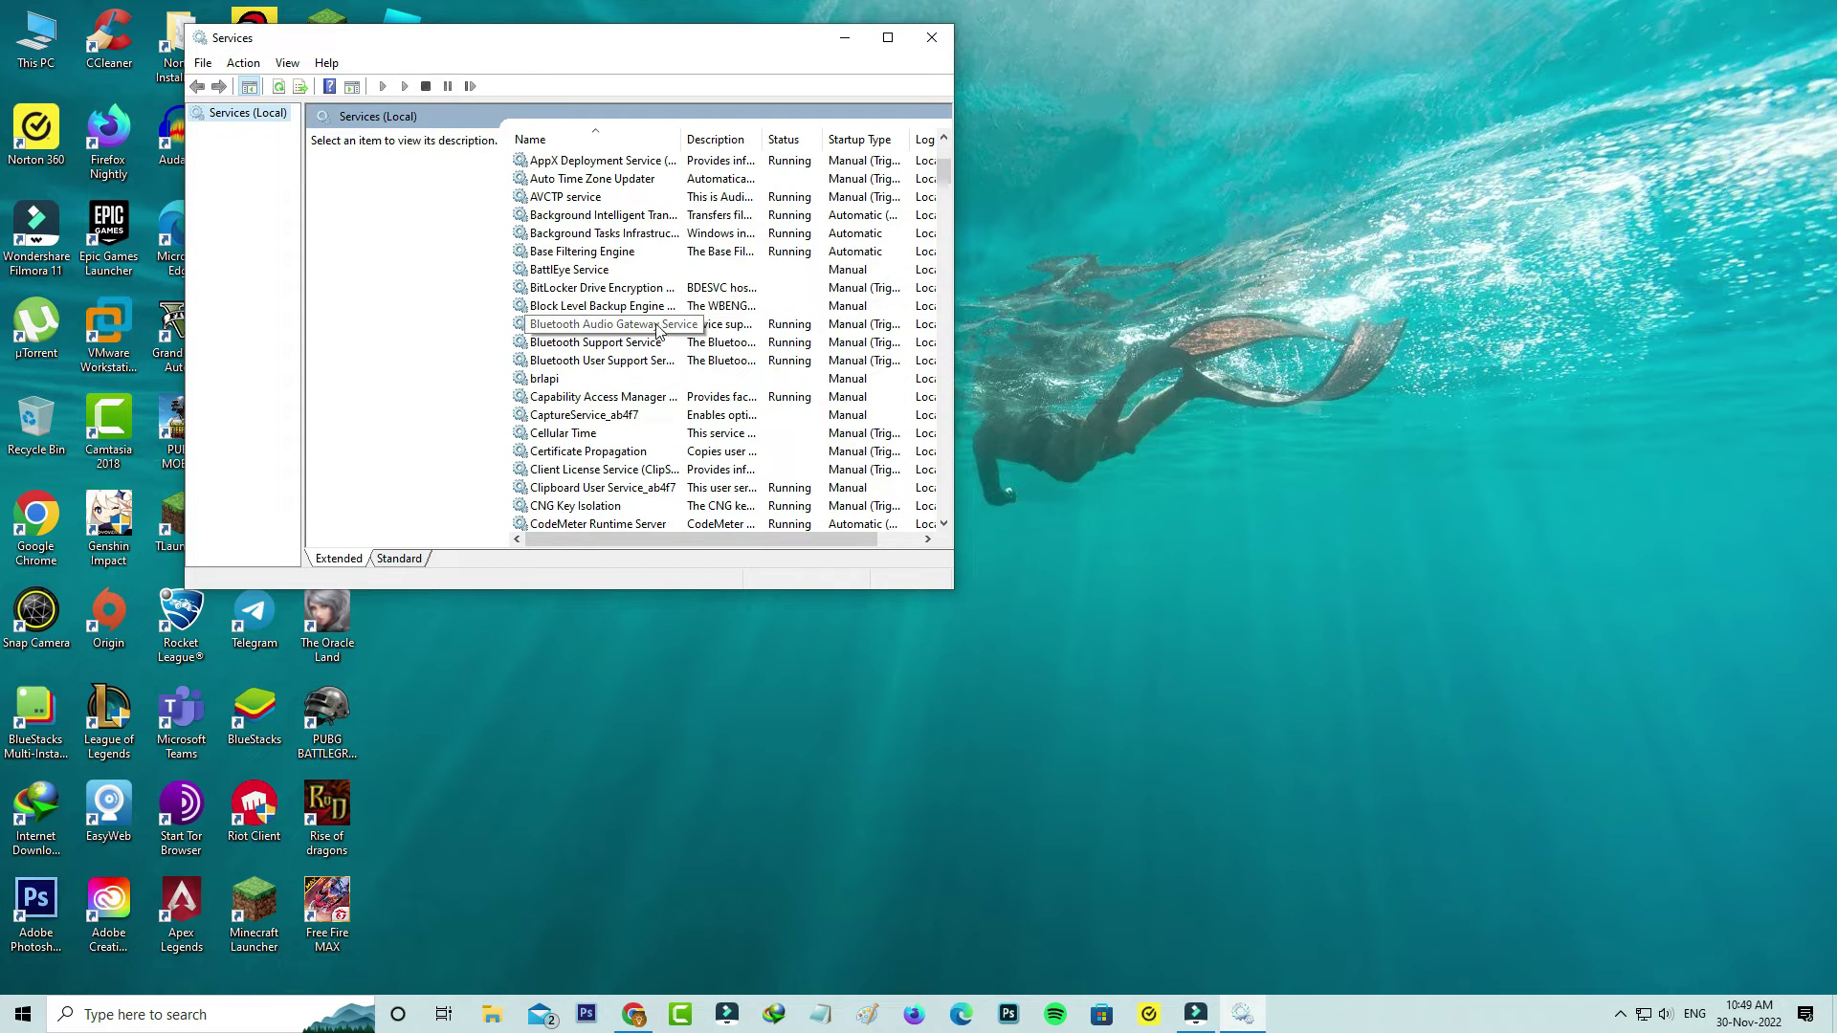
{"action": "left_click", "coordinate": [658, 327]}
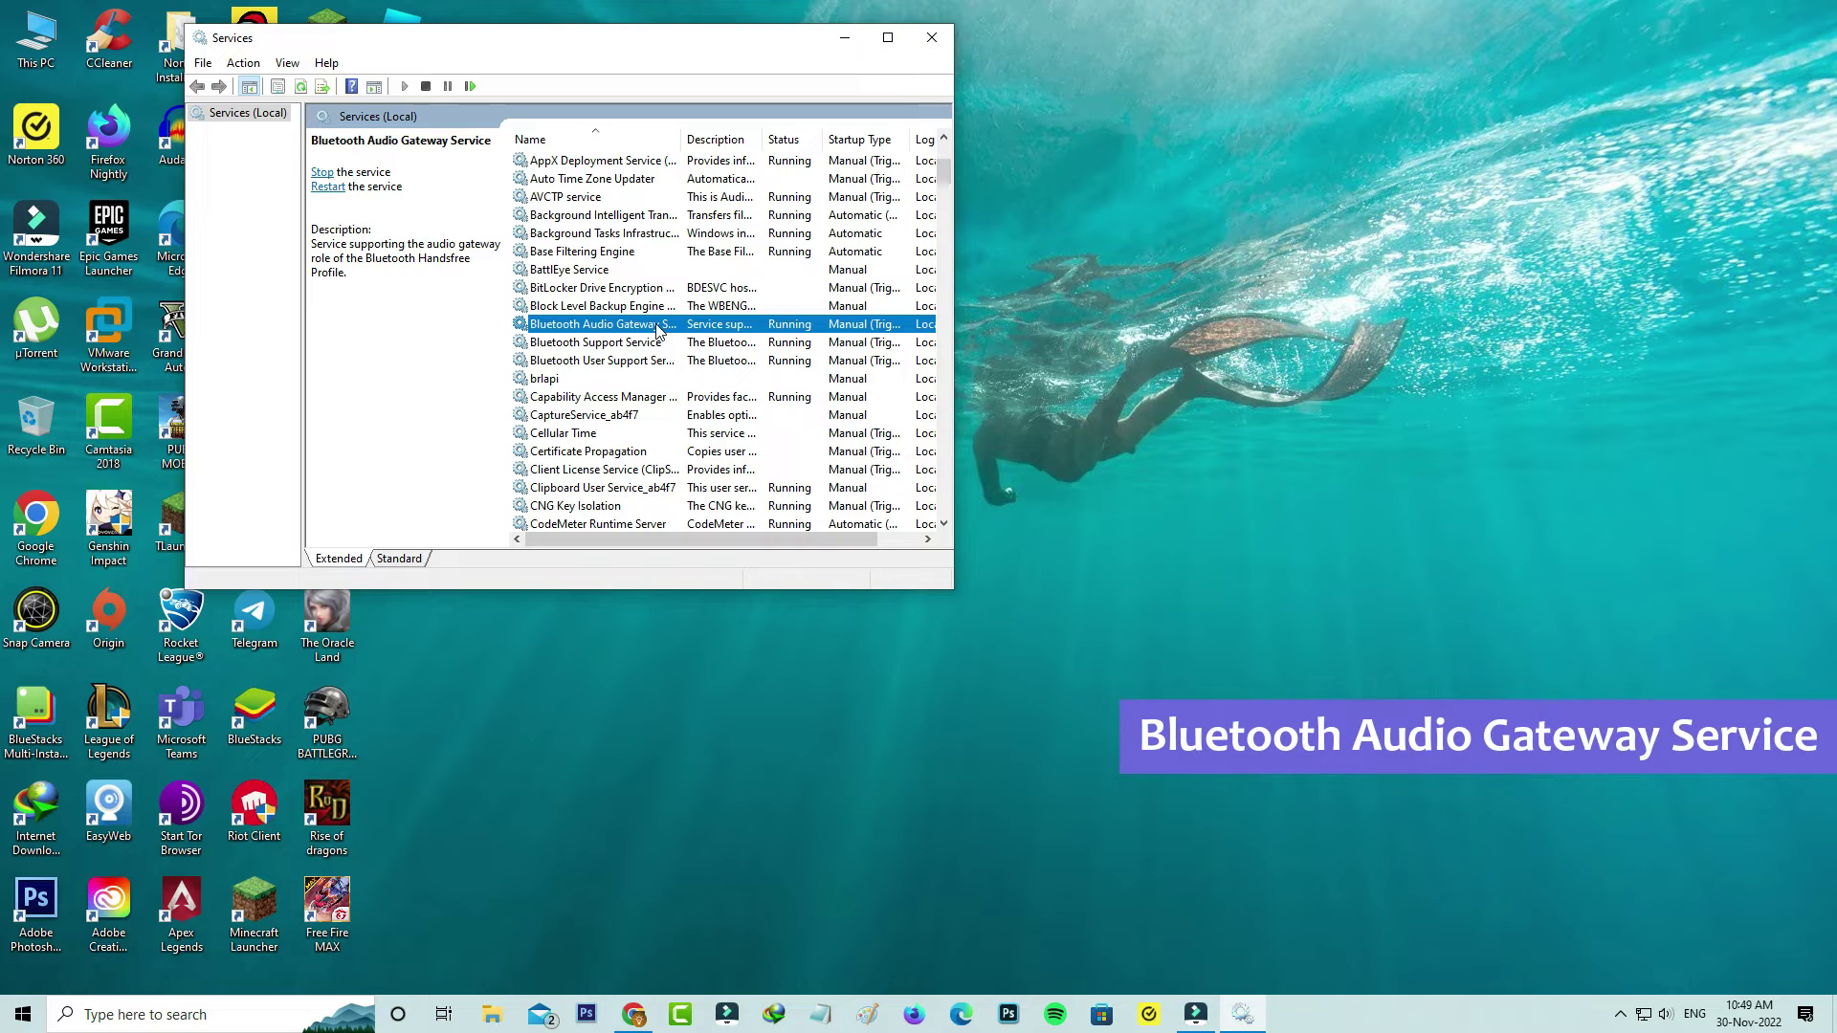
{"action": "double_click", "coordinate": [656, 330]}
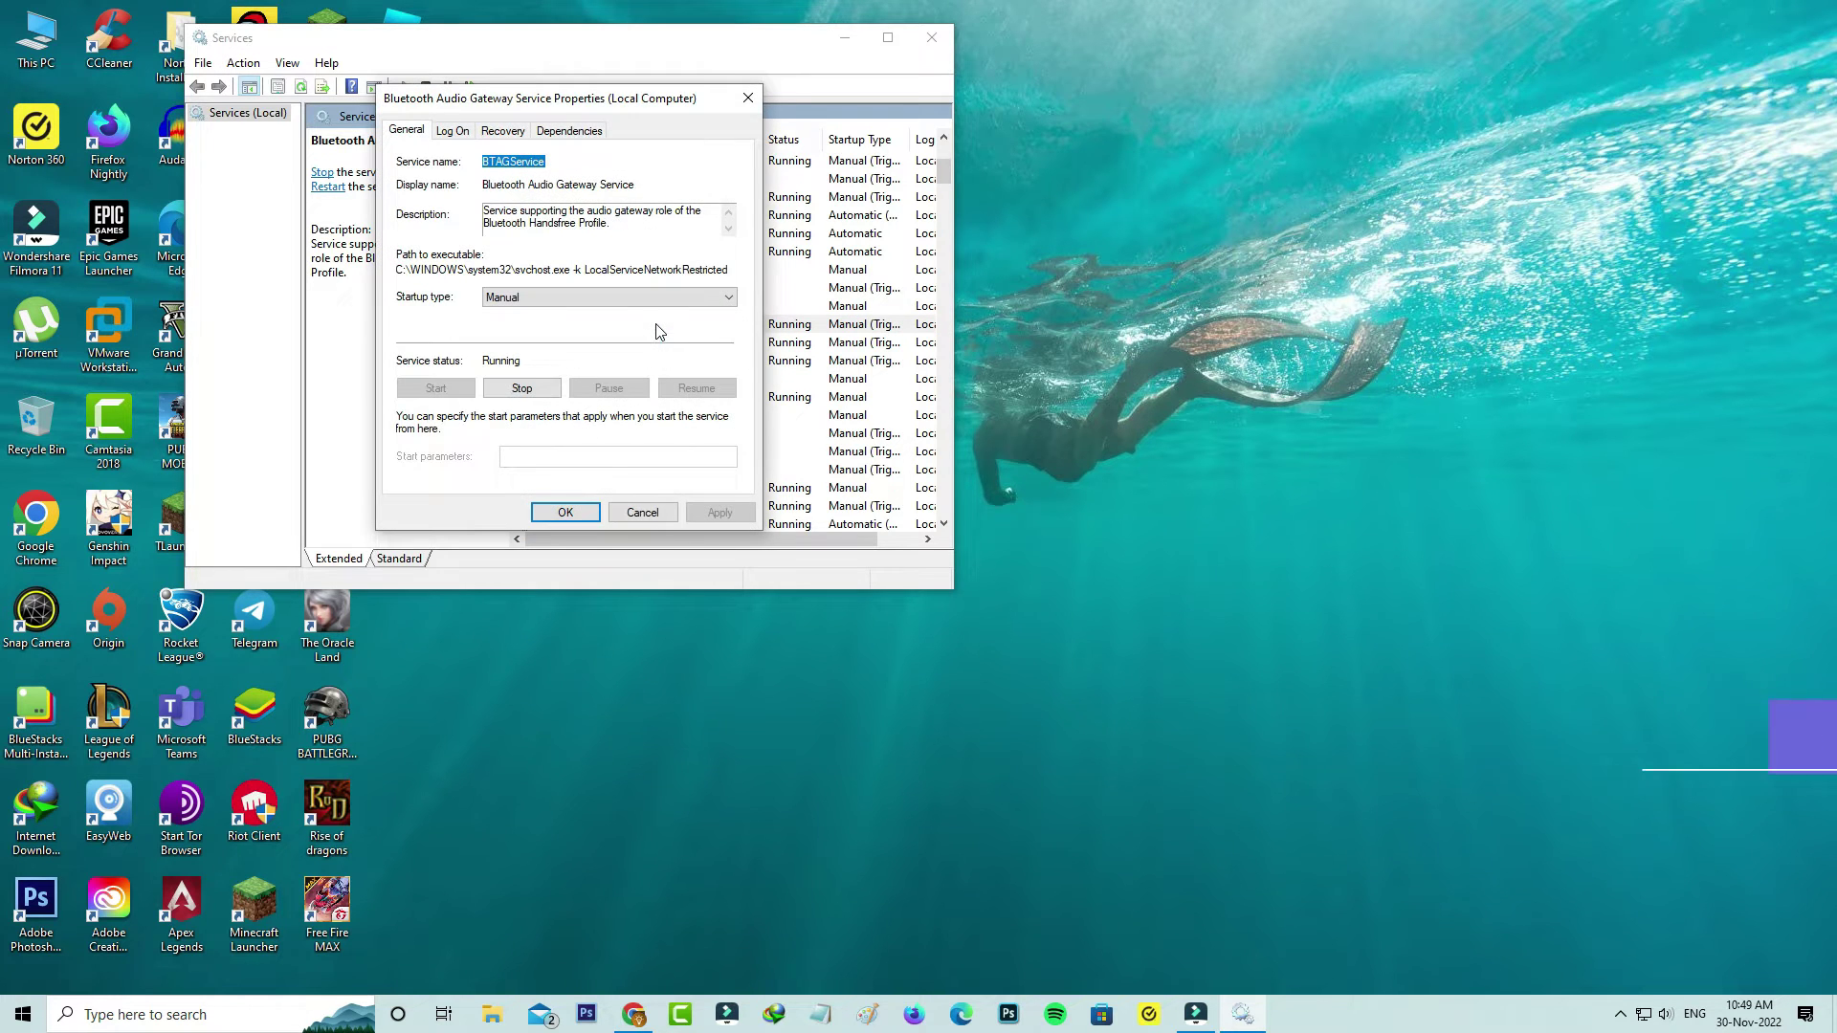
{"action": "left_click", "coordinate": [747, 99]}
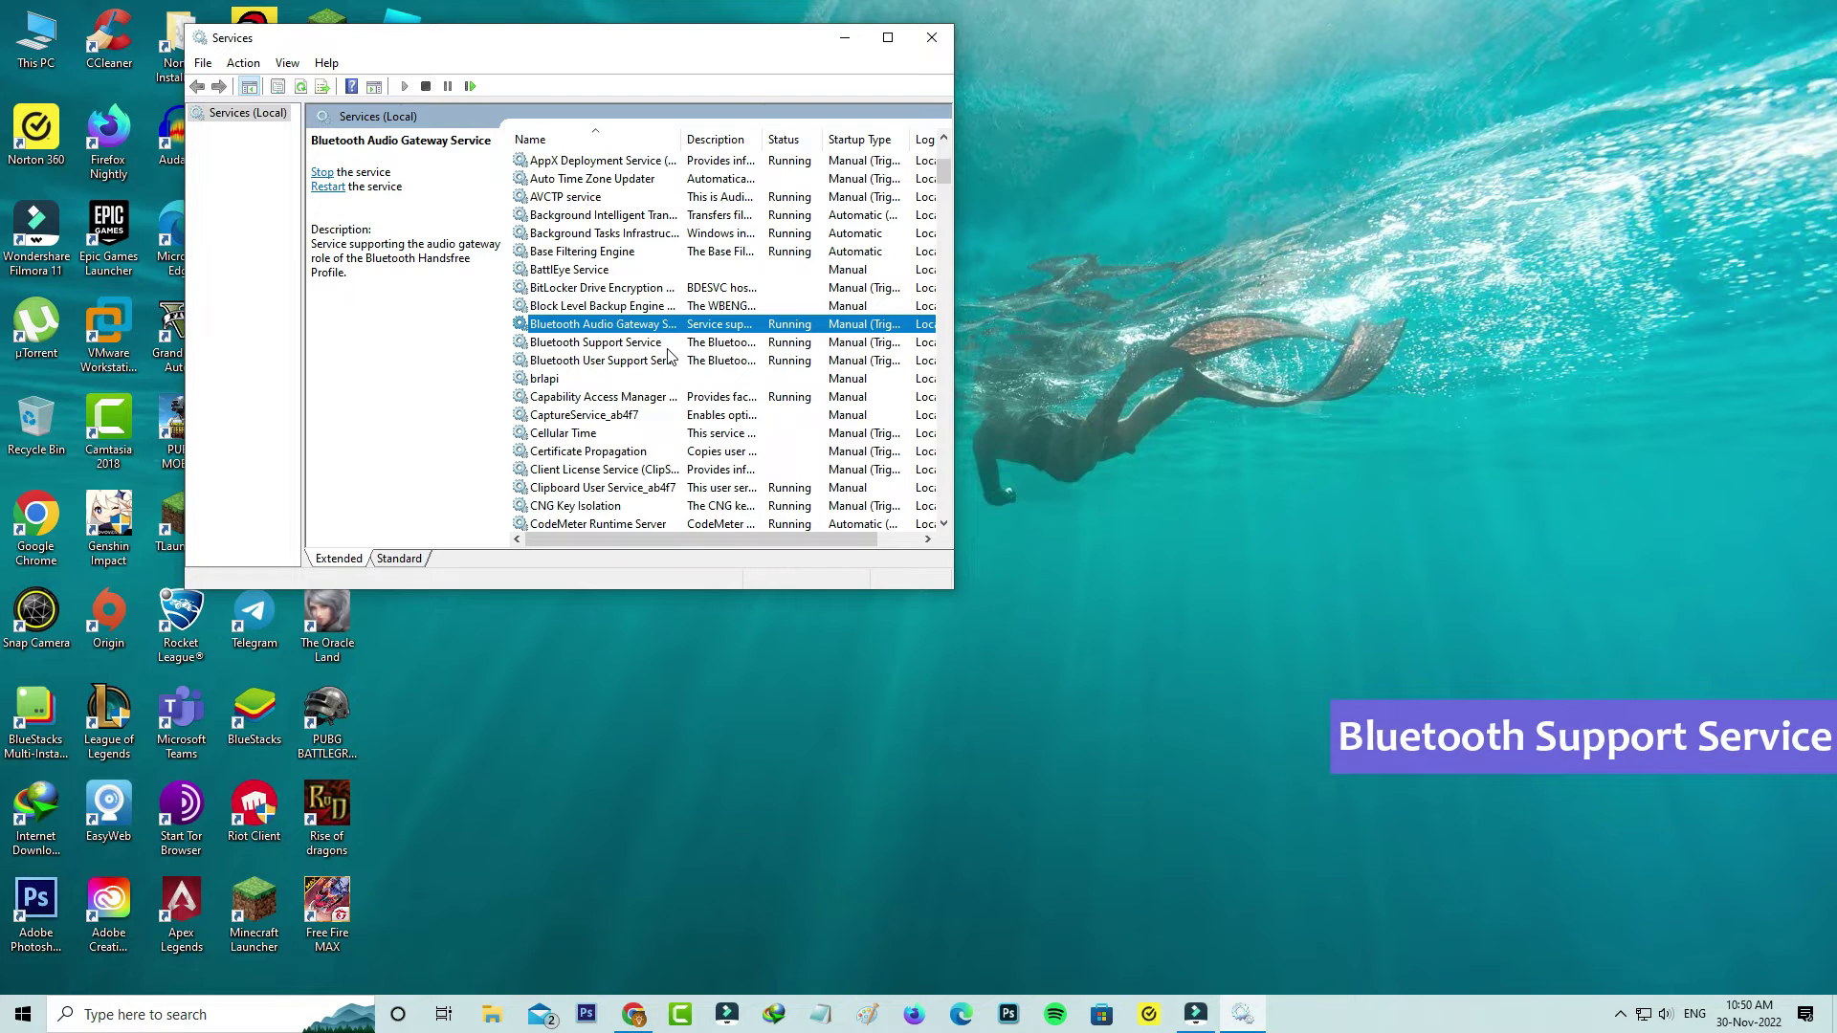
{"action": "double_click", "coordinate": [667, 347]}
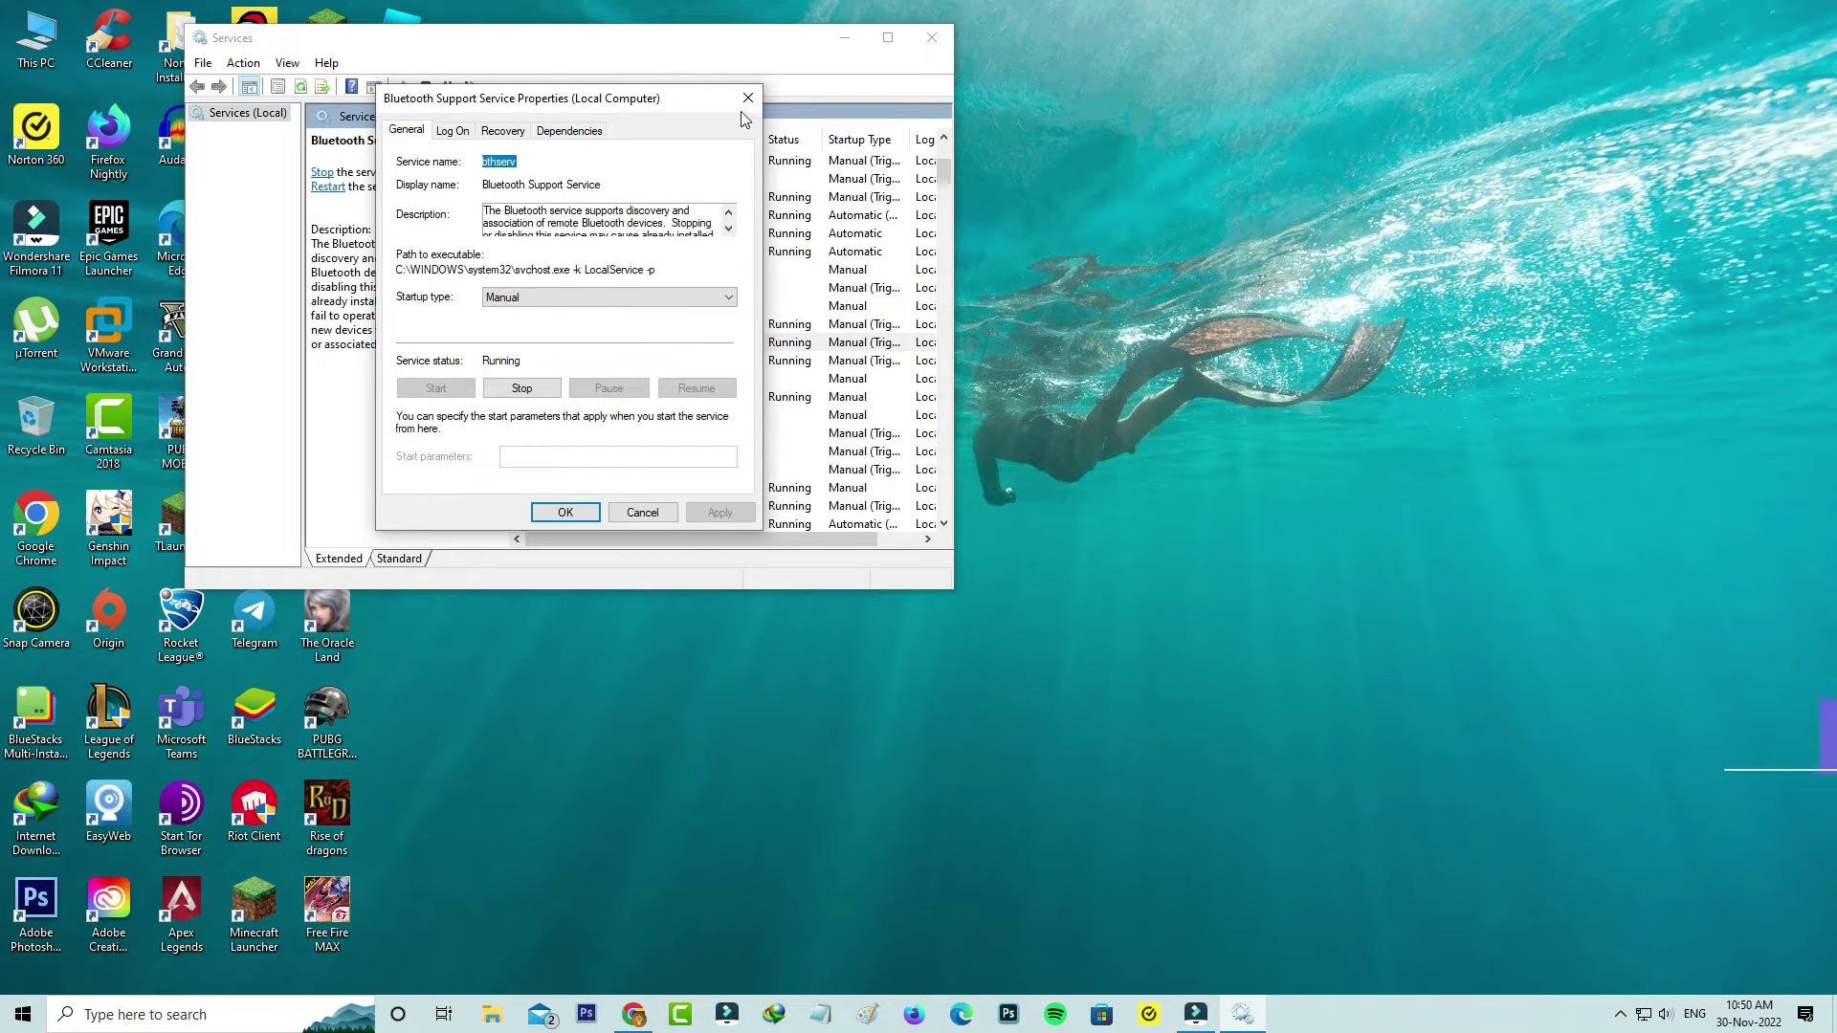
{"action": "left_click", "coordinate": [747, 100]}
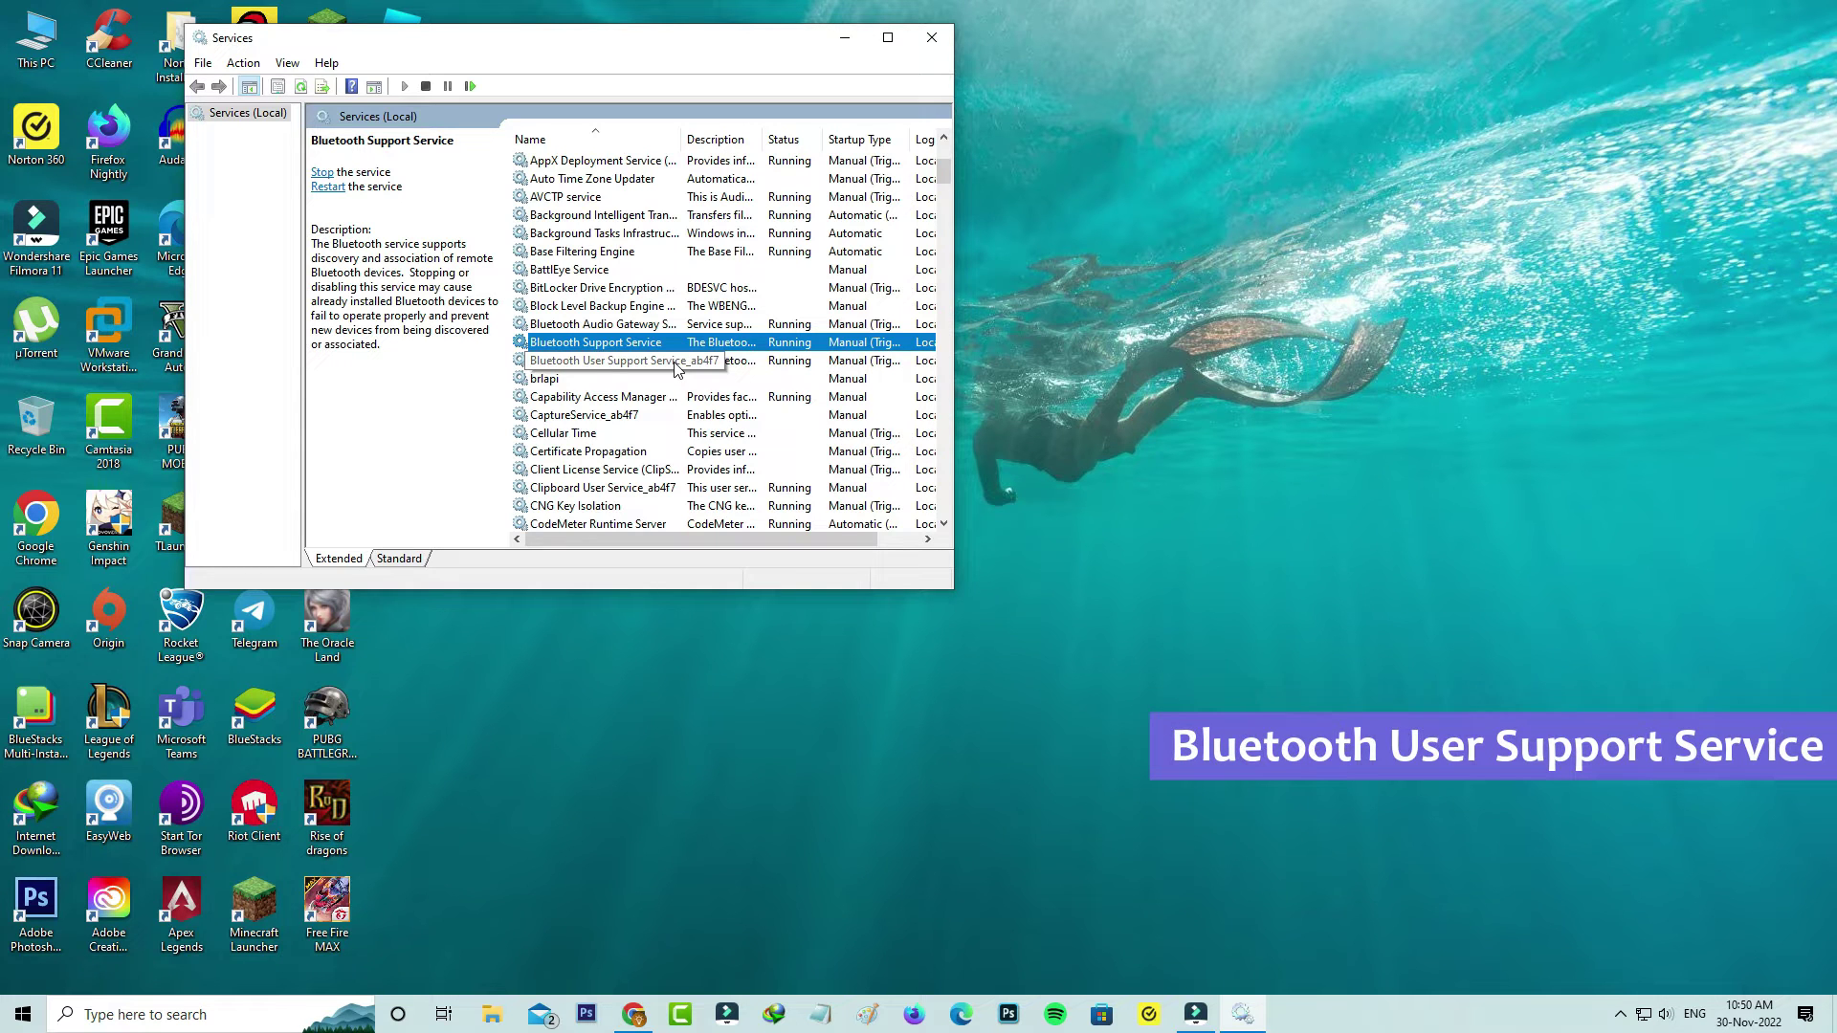
{"action": "double_click", "coordinate": [675, 363]}
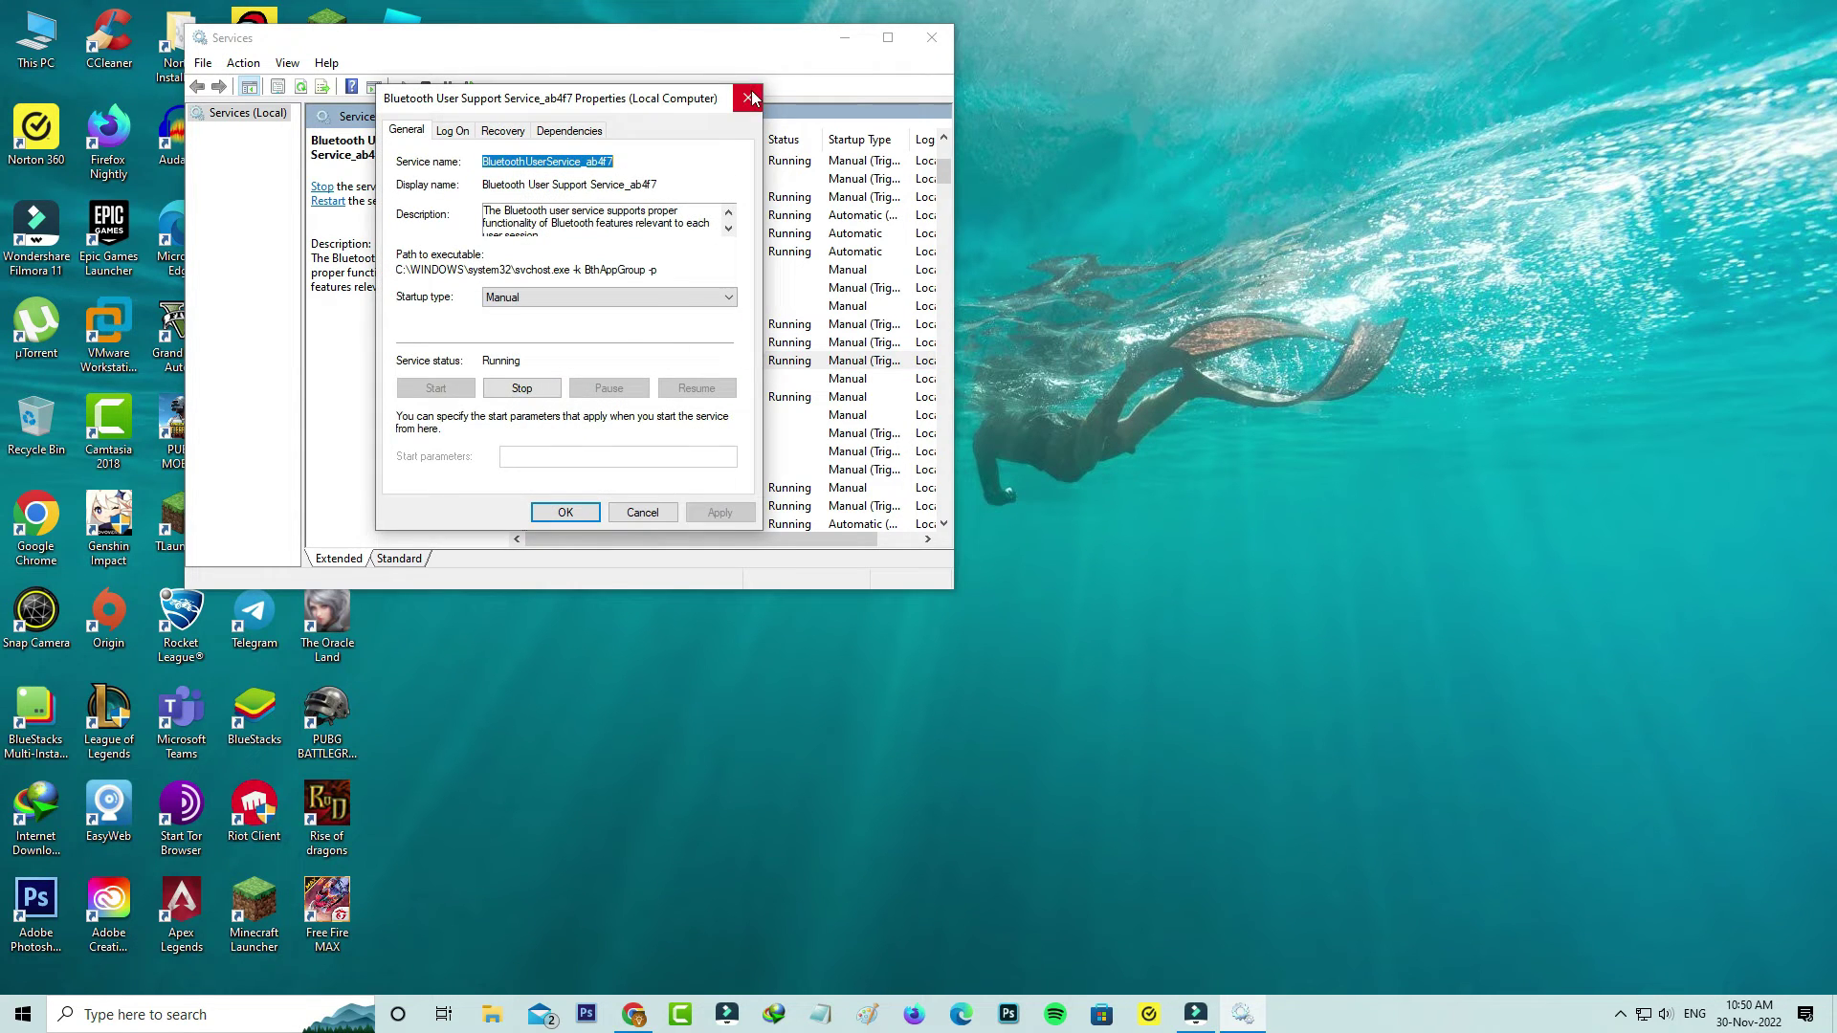
{"action": "left_click", "coordinate": [749, 98]}
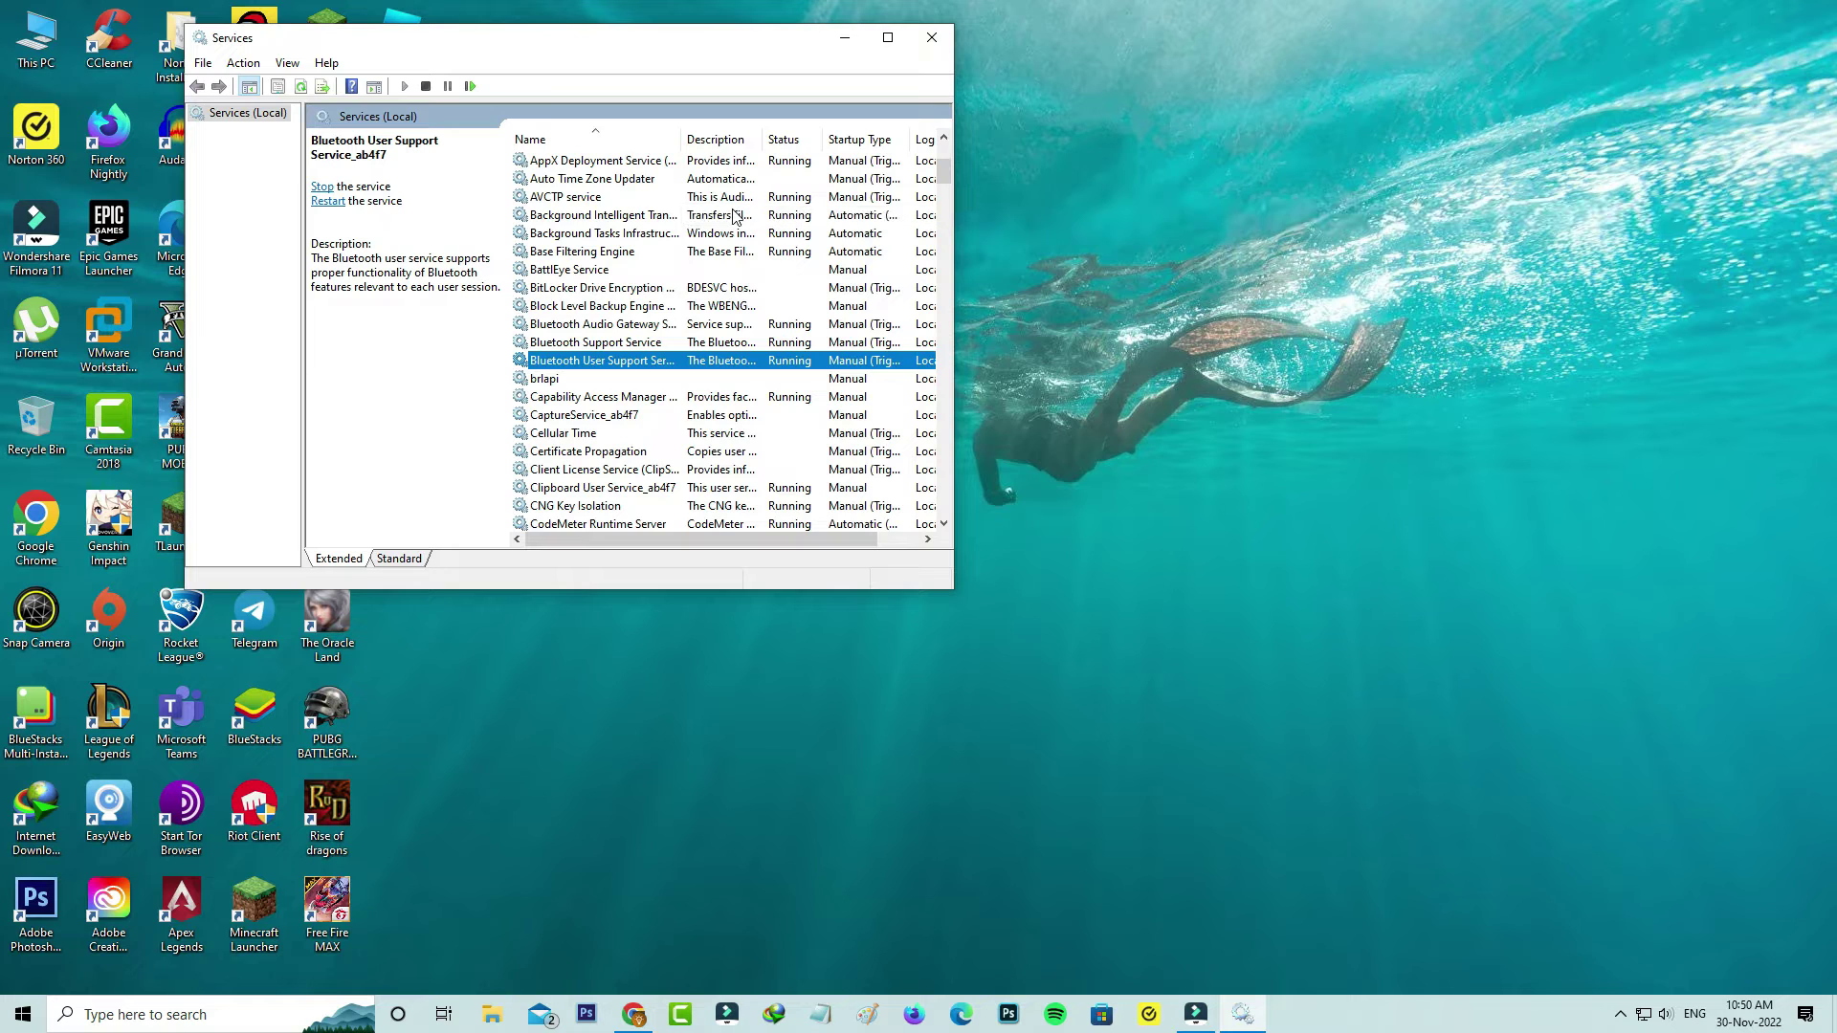
{"action": "left_click", "coordinate": [926, 39]}
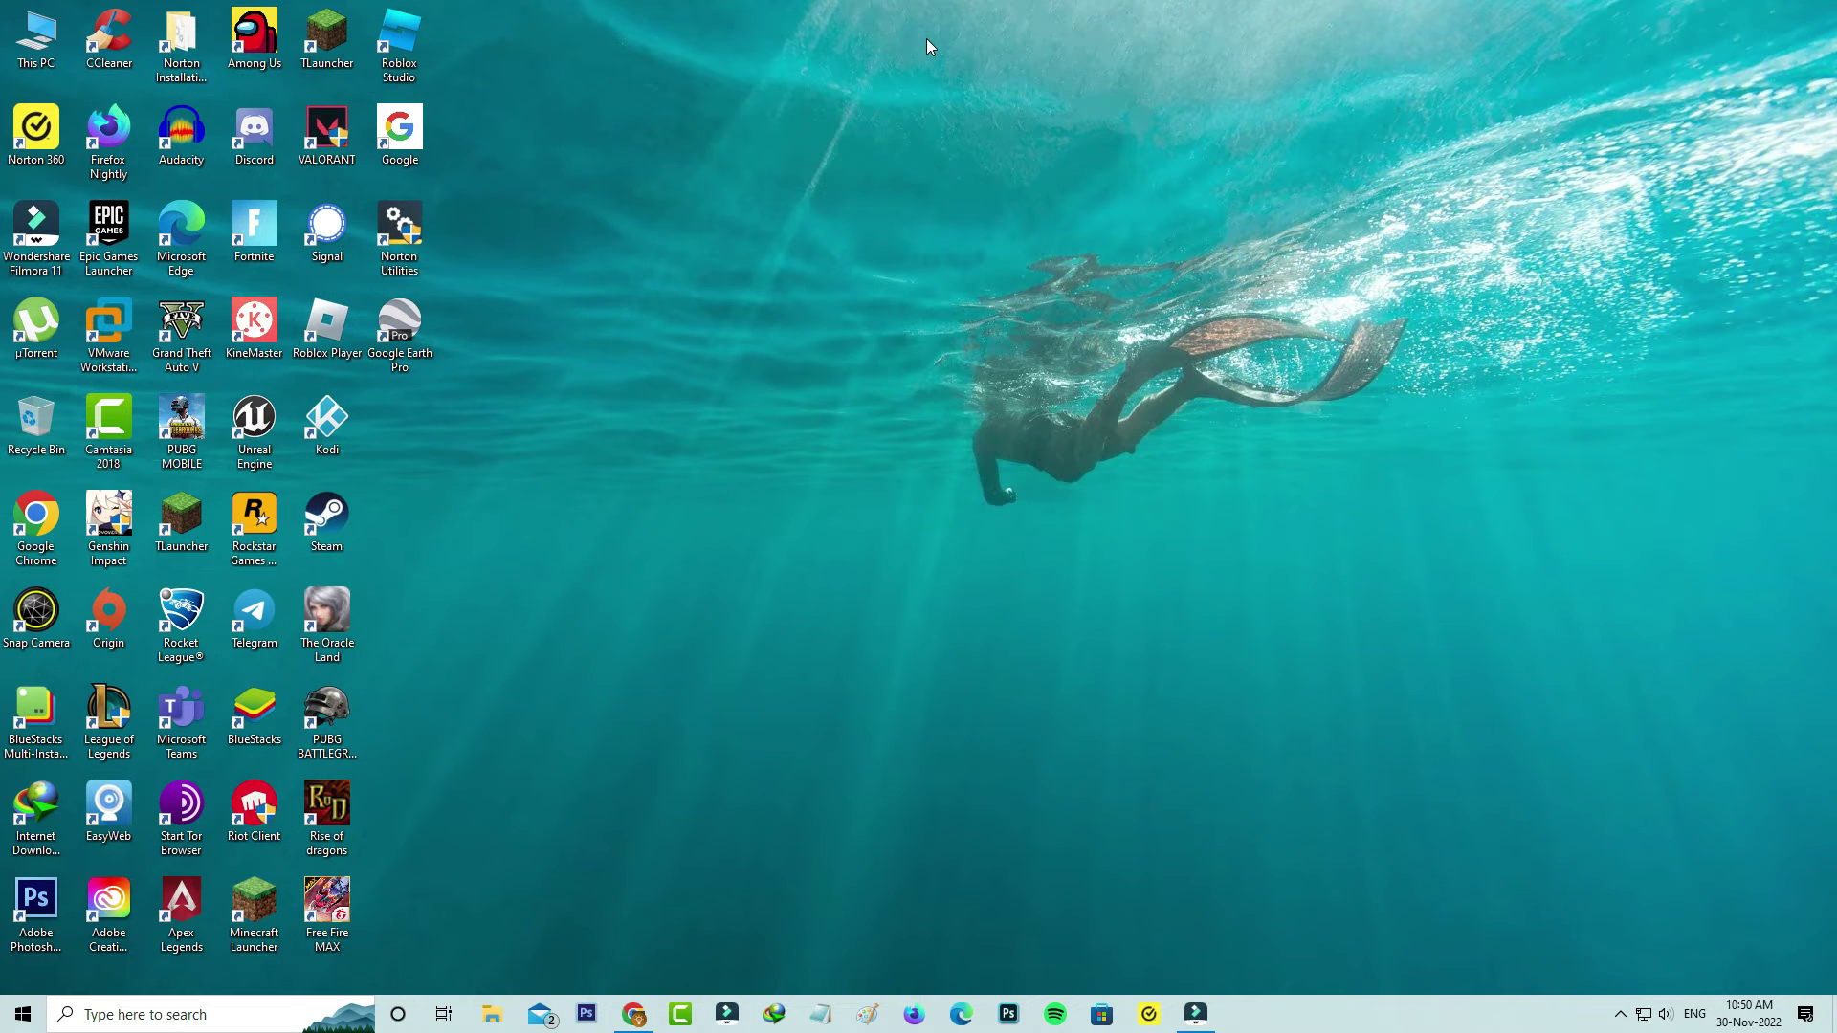
Go to Settings > Update & Security > Troubleshoot > Additional troubleshooters and expand Bluetooth.
{"action": "key", "text": "super"}
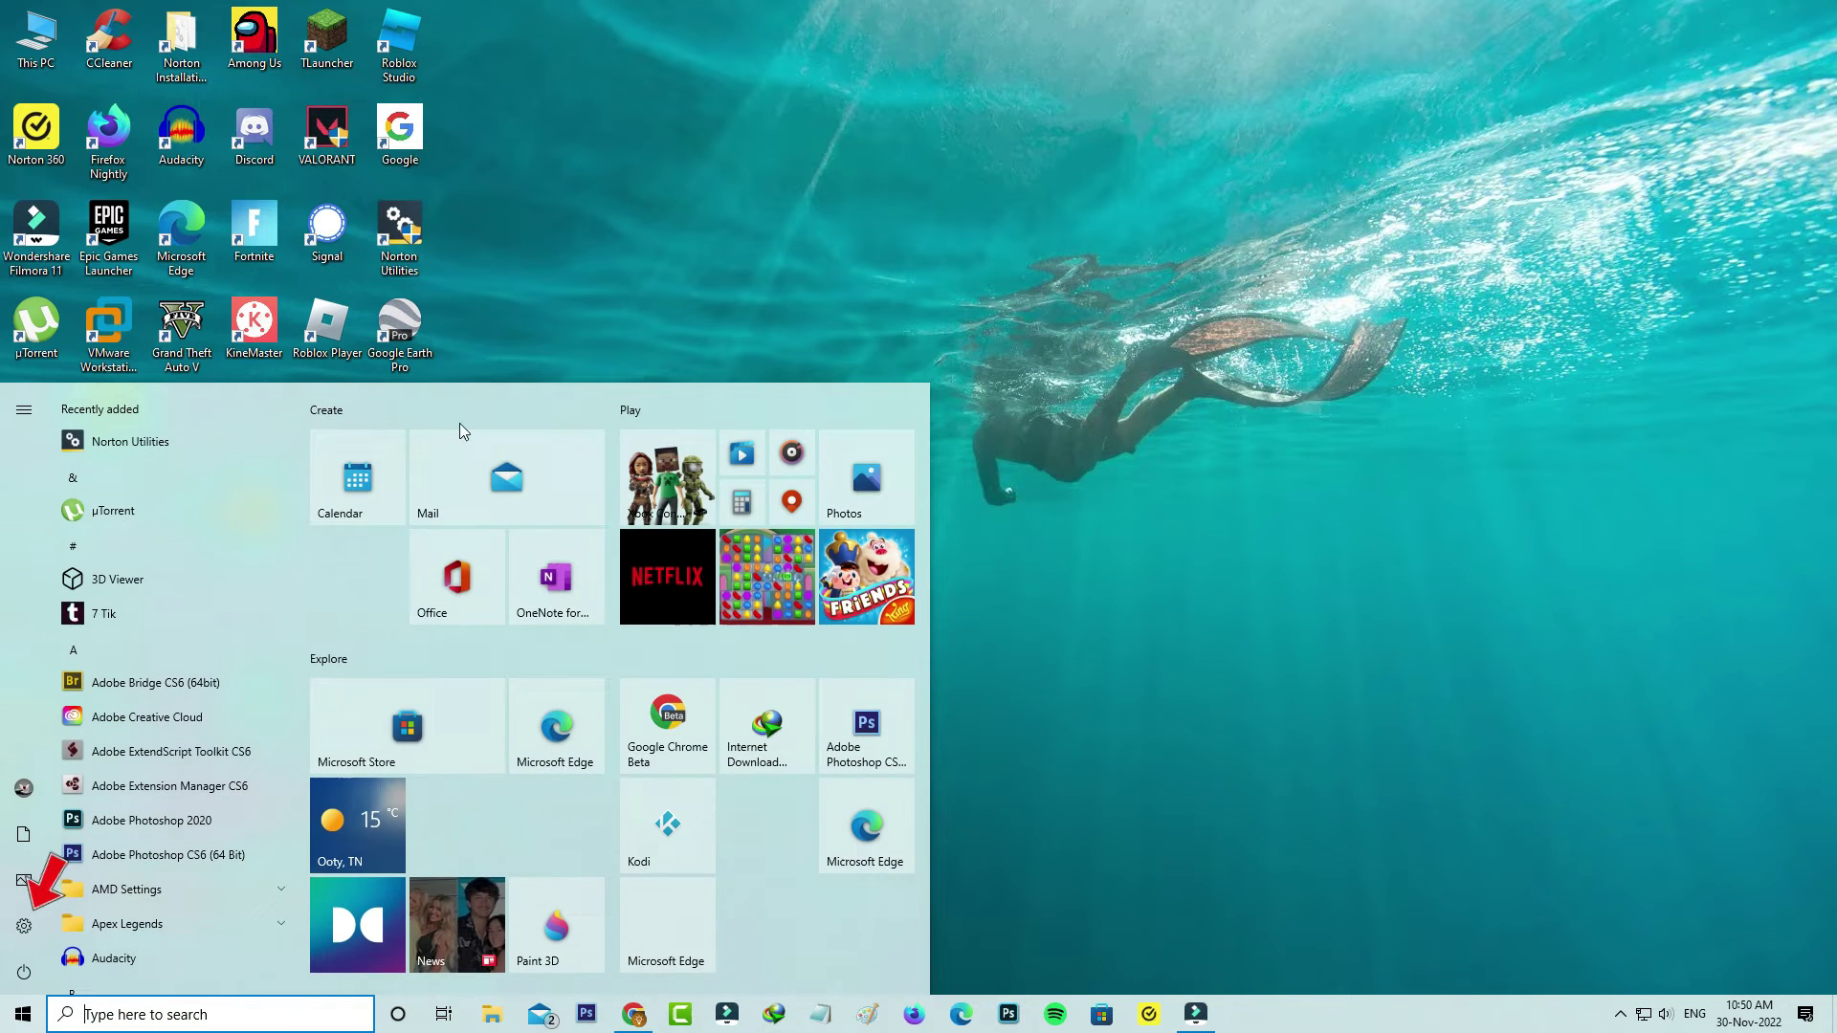
{"action": "left_click", "coordinate": [24, 926]}
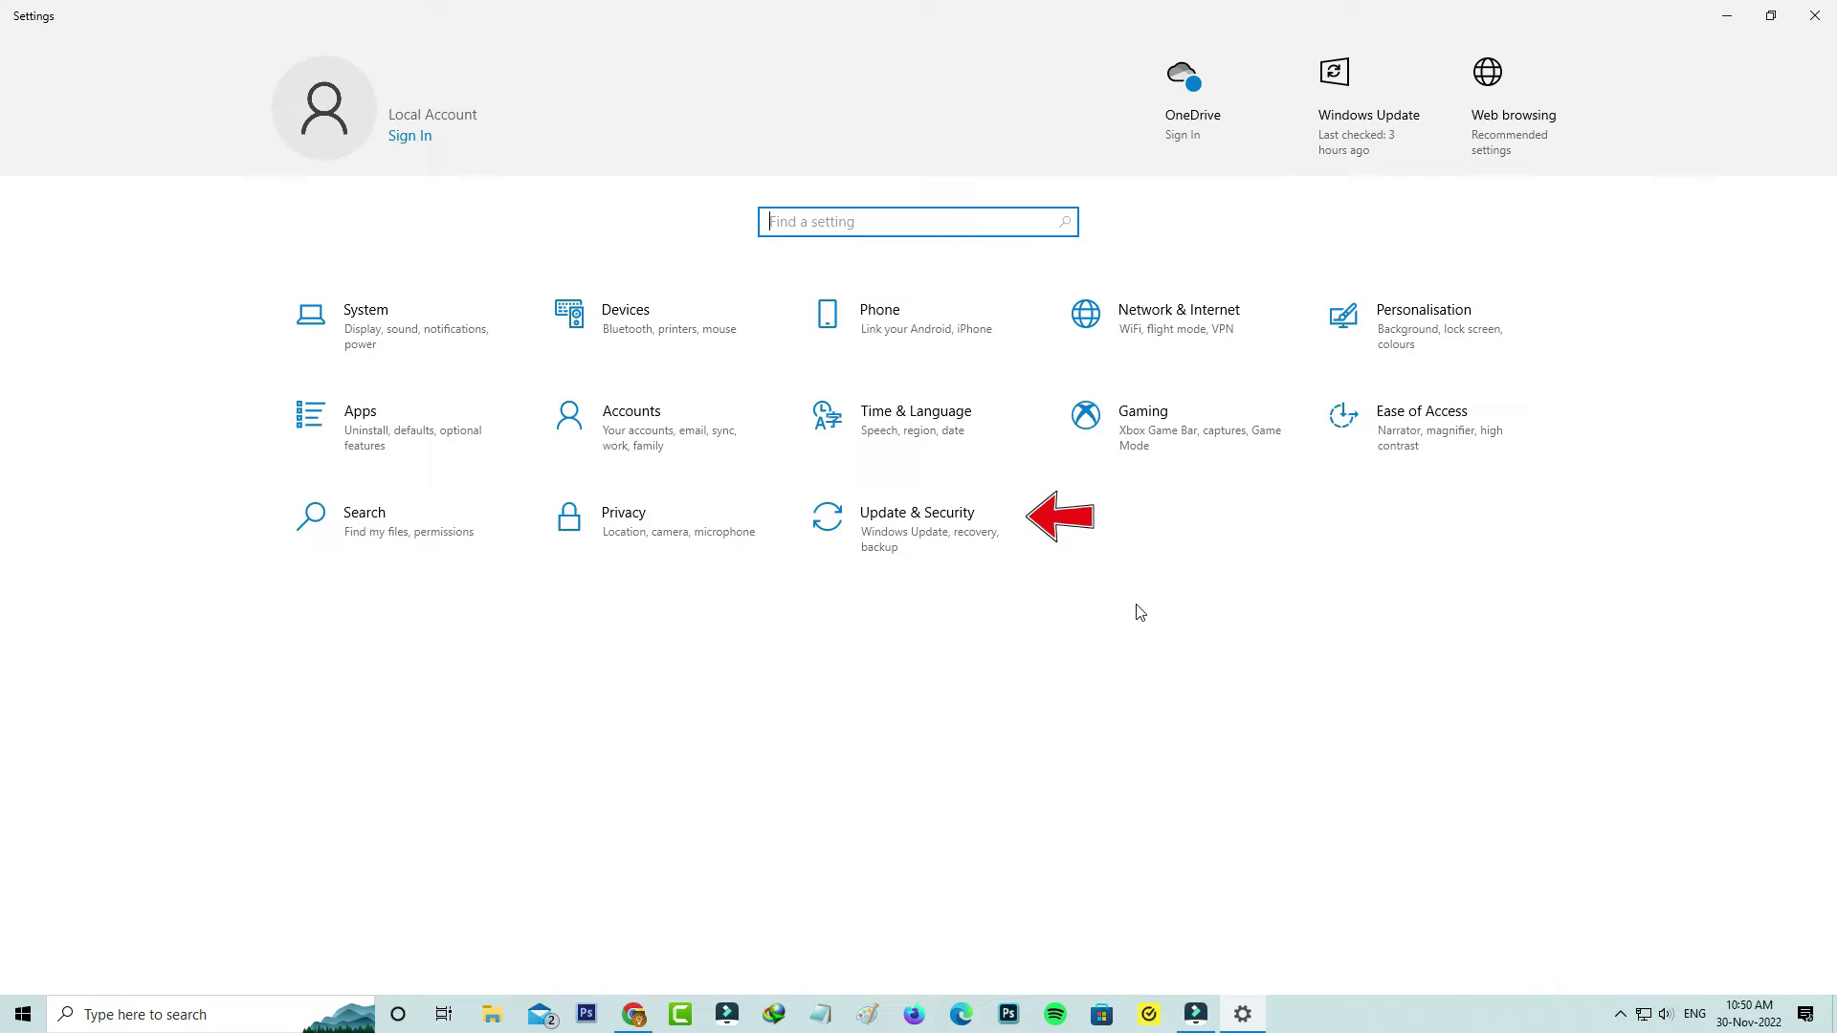
{"action": "left_click", "coordinate": [971, 553]}
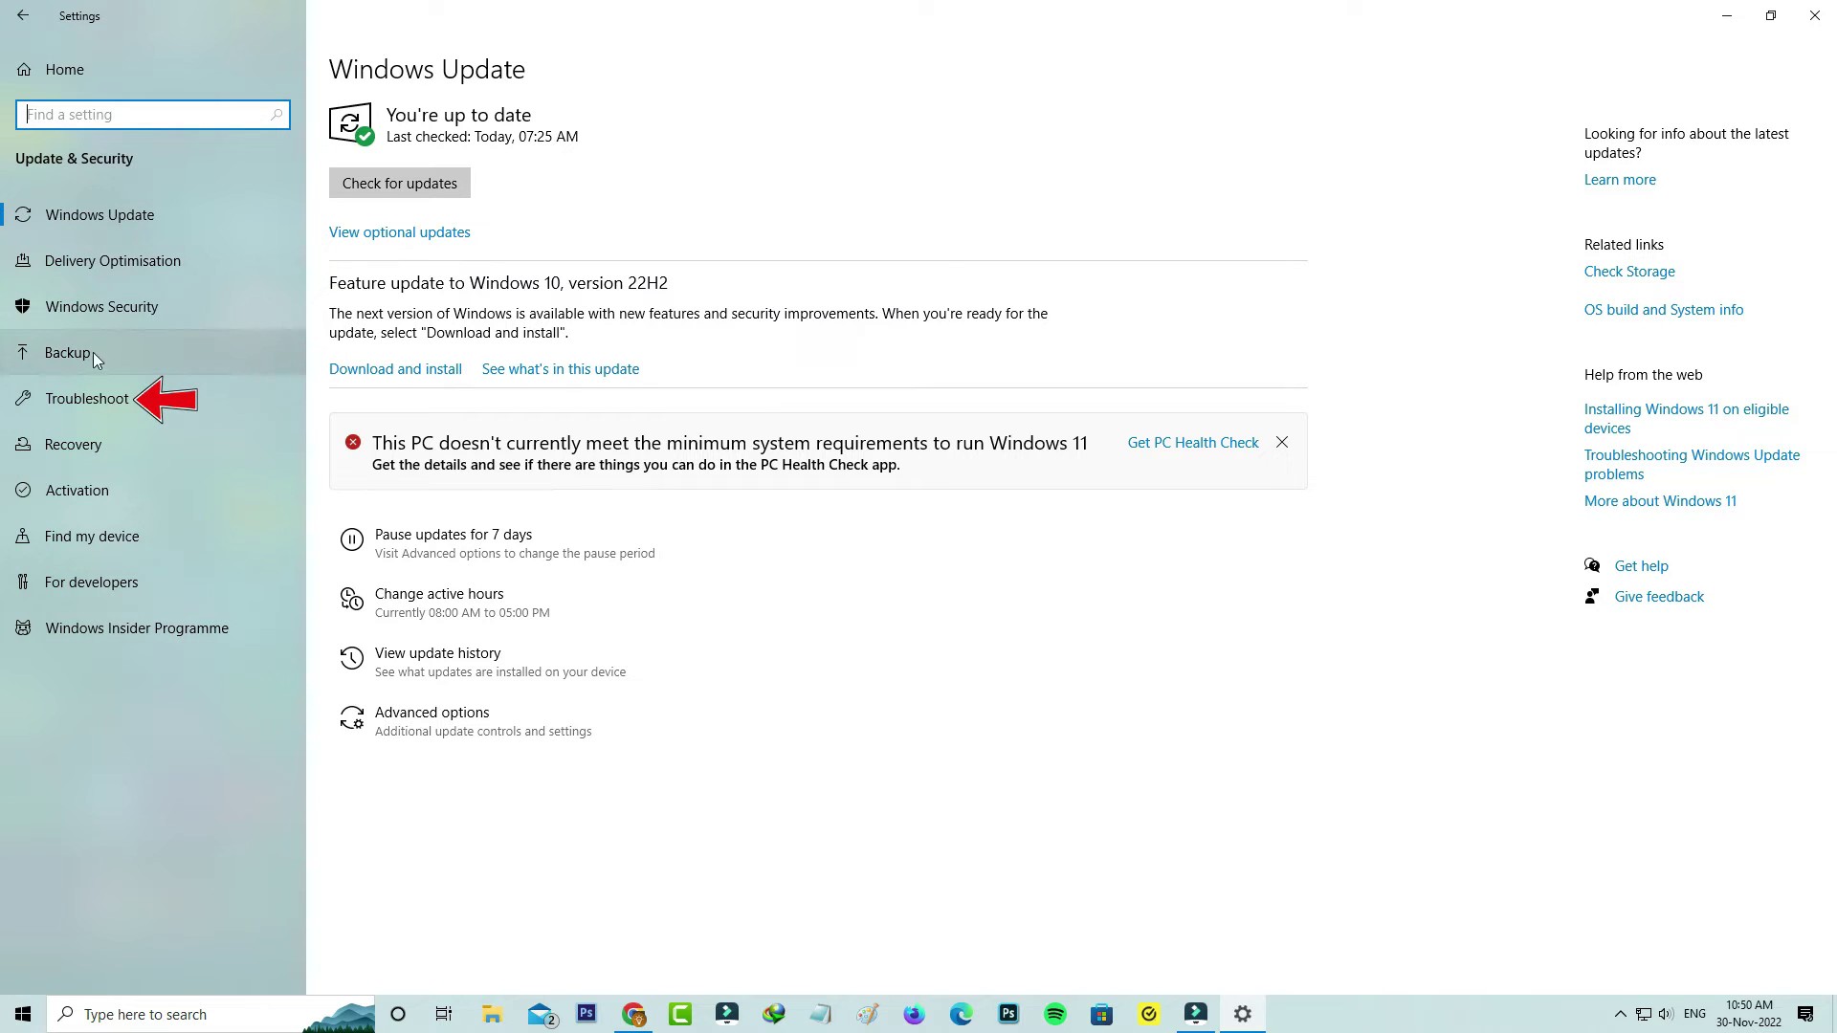
{"action": "left_click", "coordinate": [101, 382]}
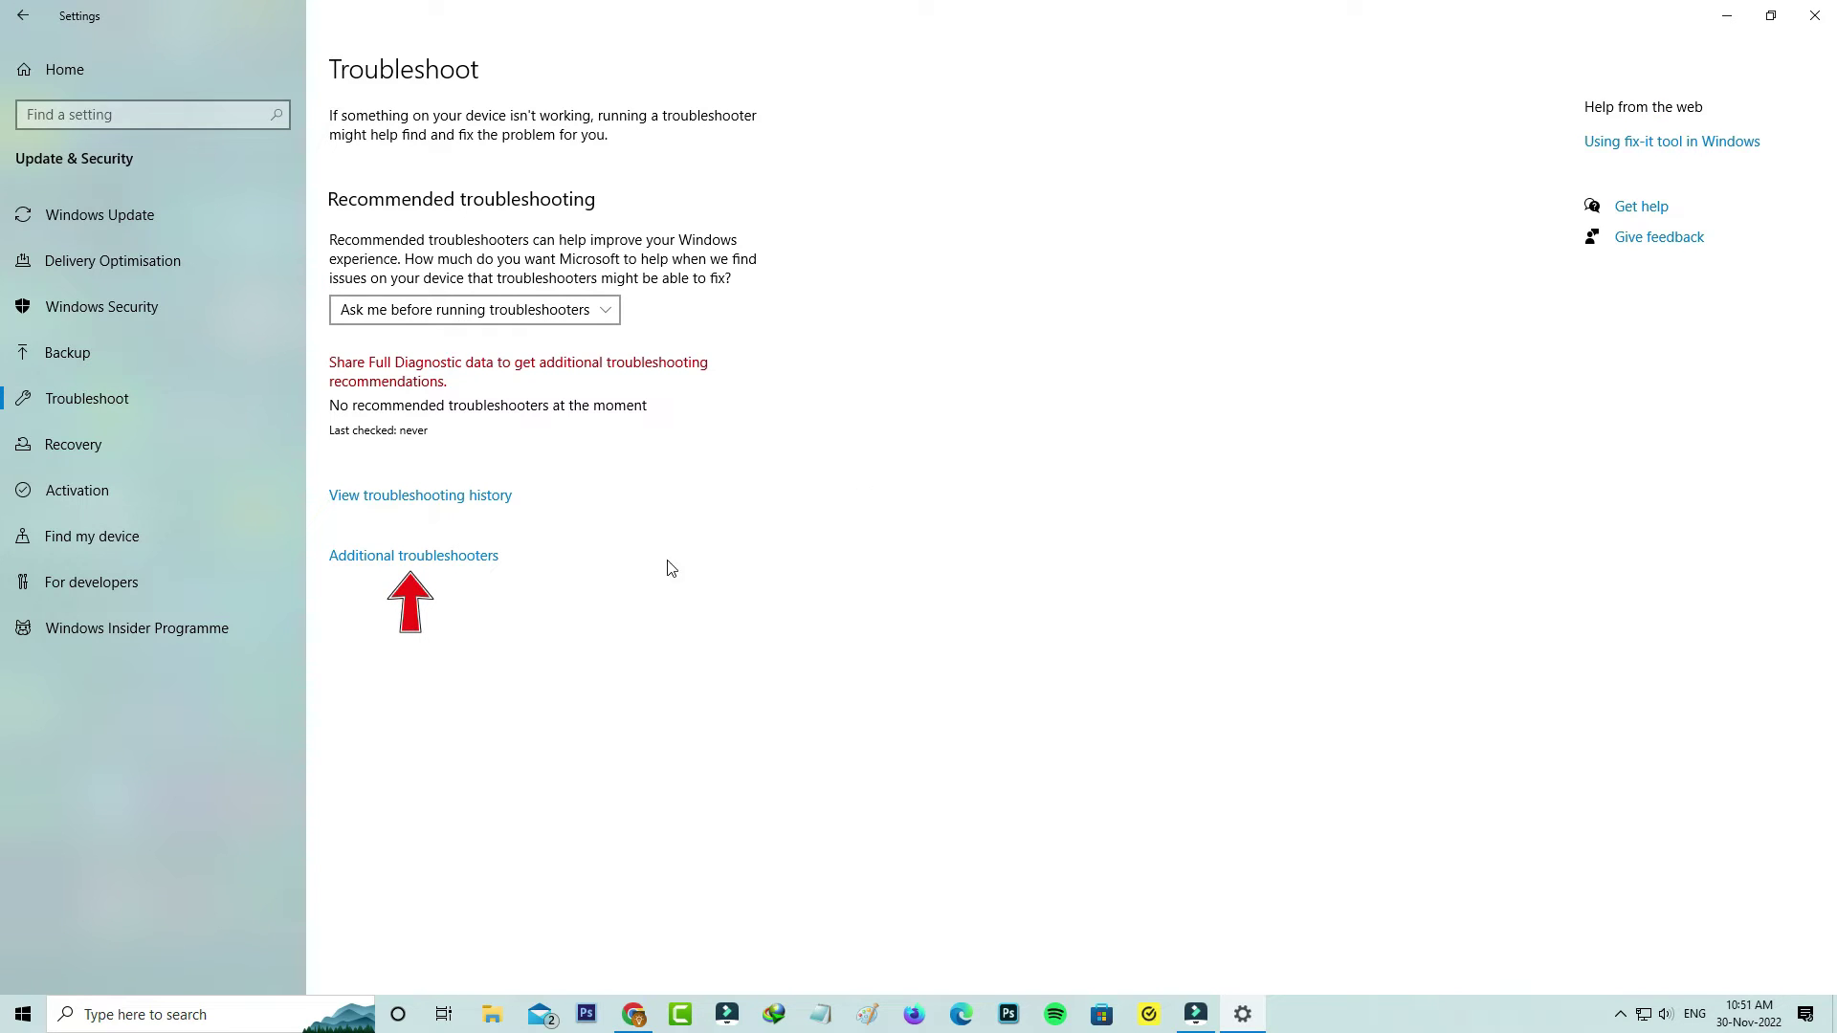
{"action": "left_click", "coordinate": [430, 557]}
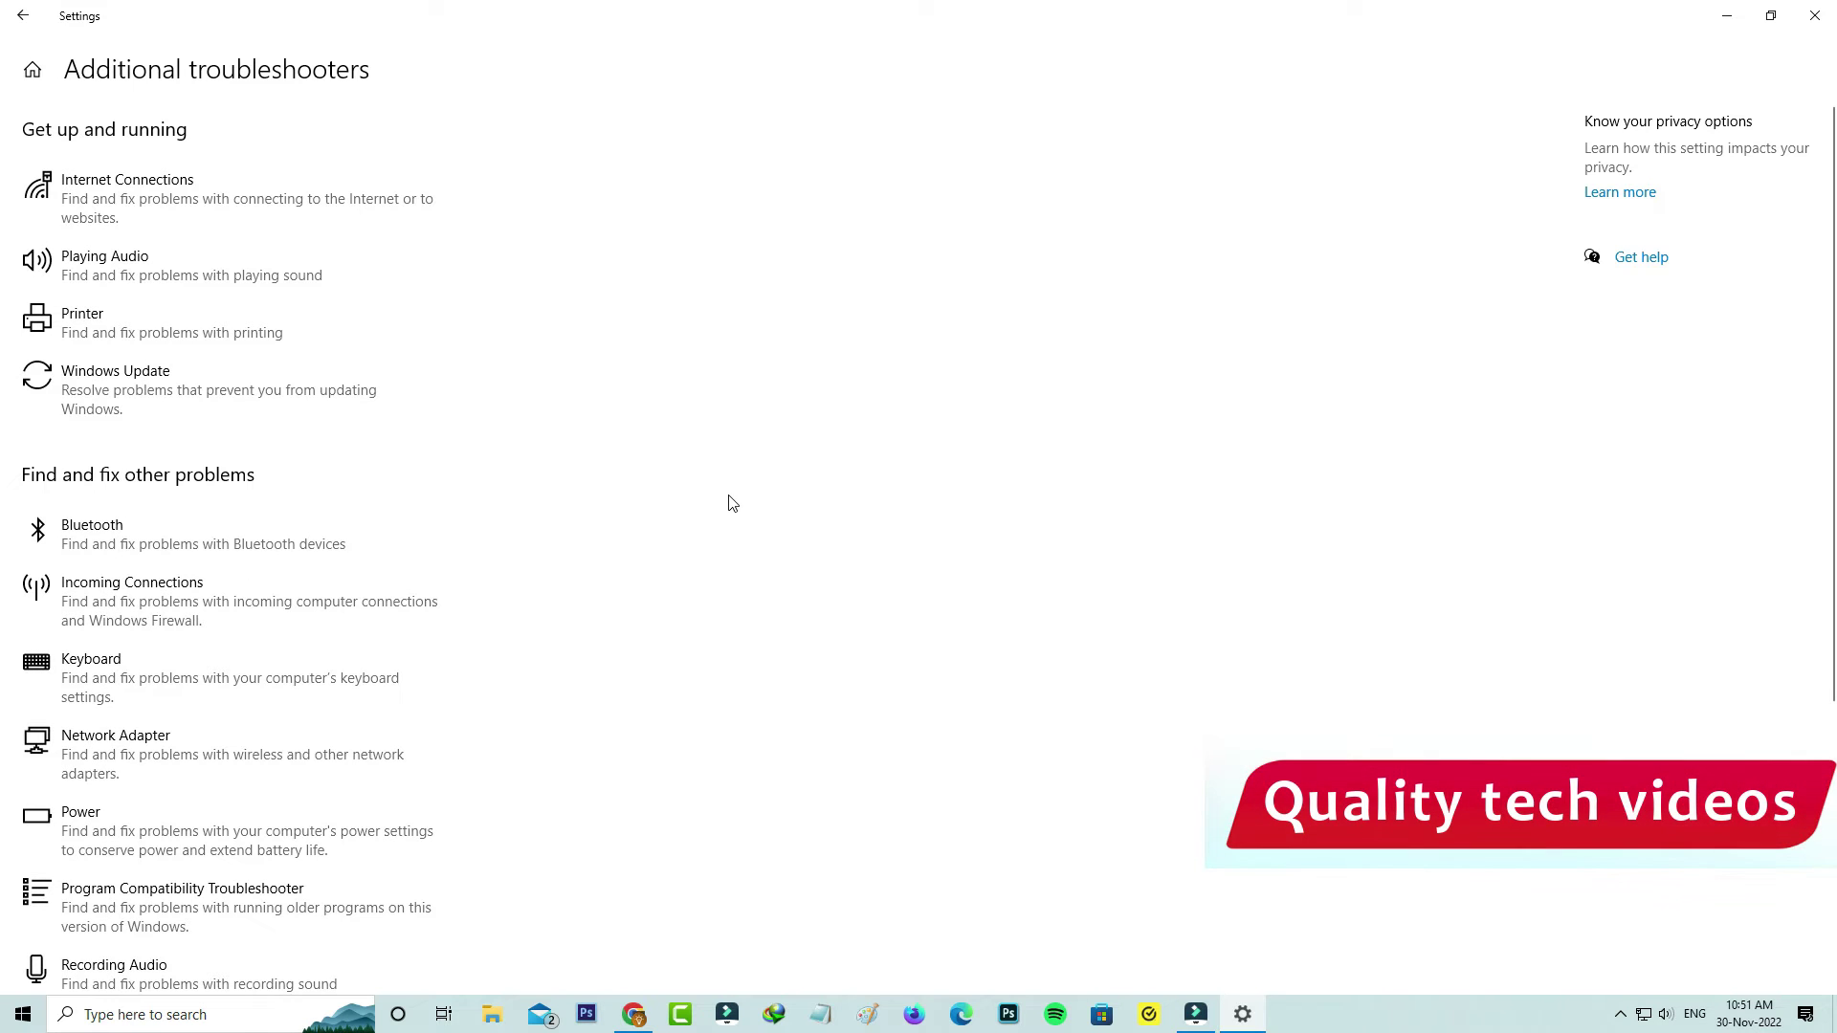
{"action": "left_click", "coordinate": [284, 530]}
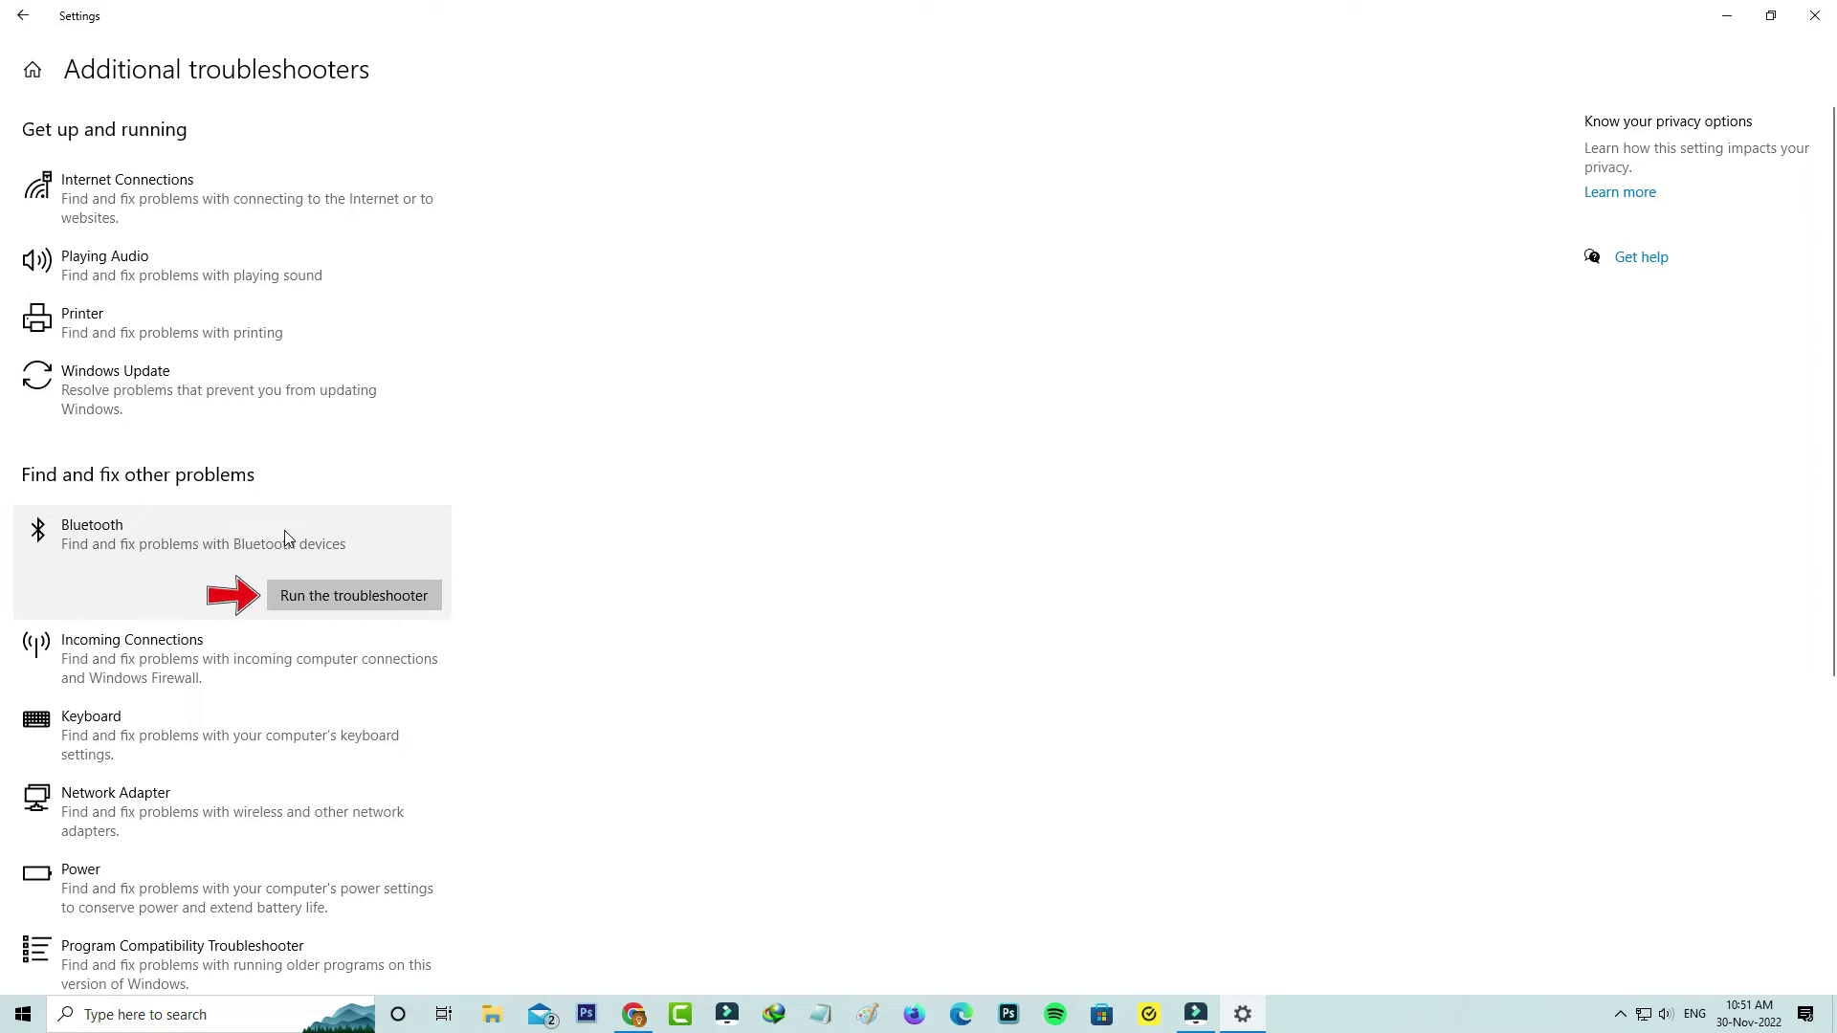
Run the Bluetooth troubleshooter until it fixes the radio status, then close it and Settings.
{"action": "left_click", "coordinate": [389, 596]}
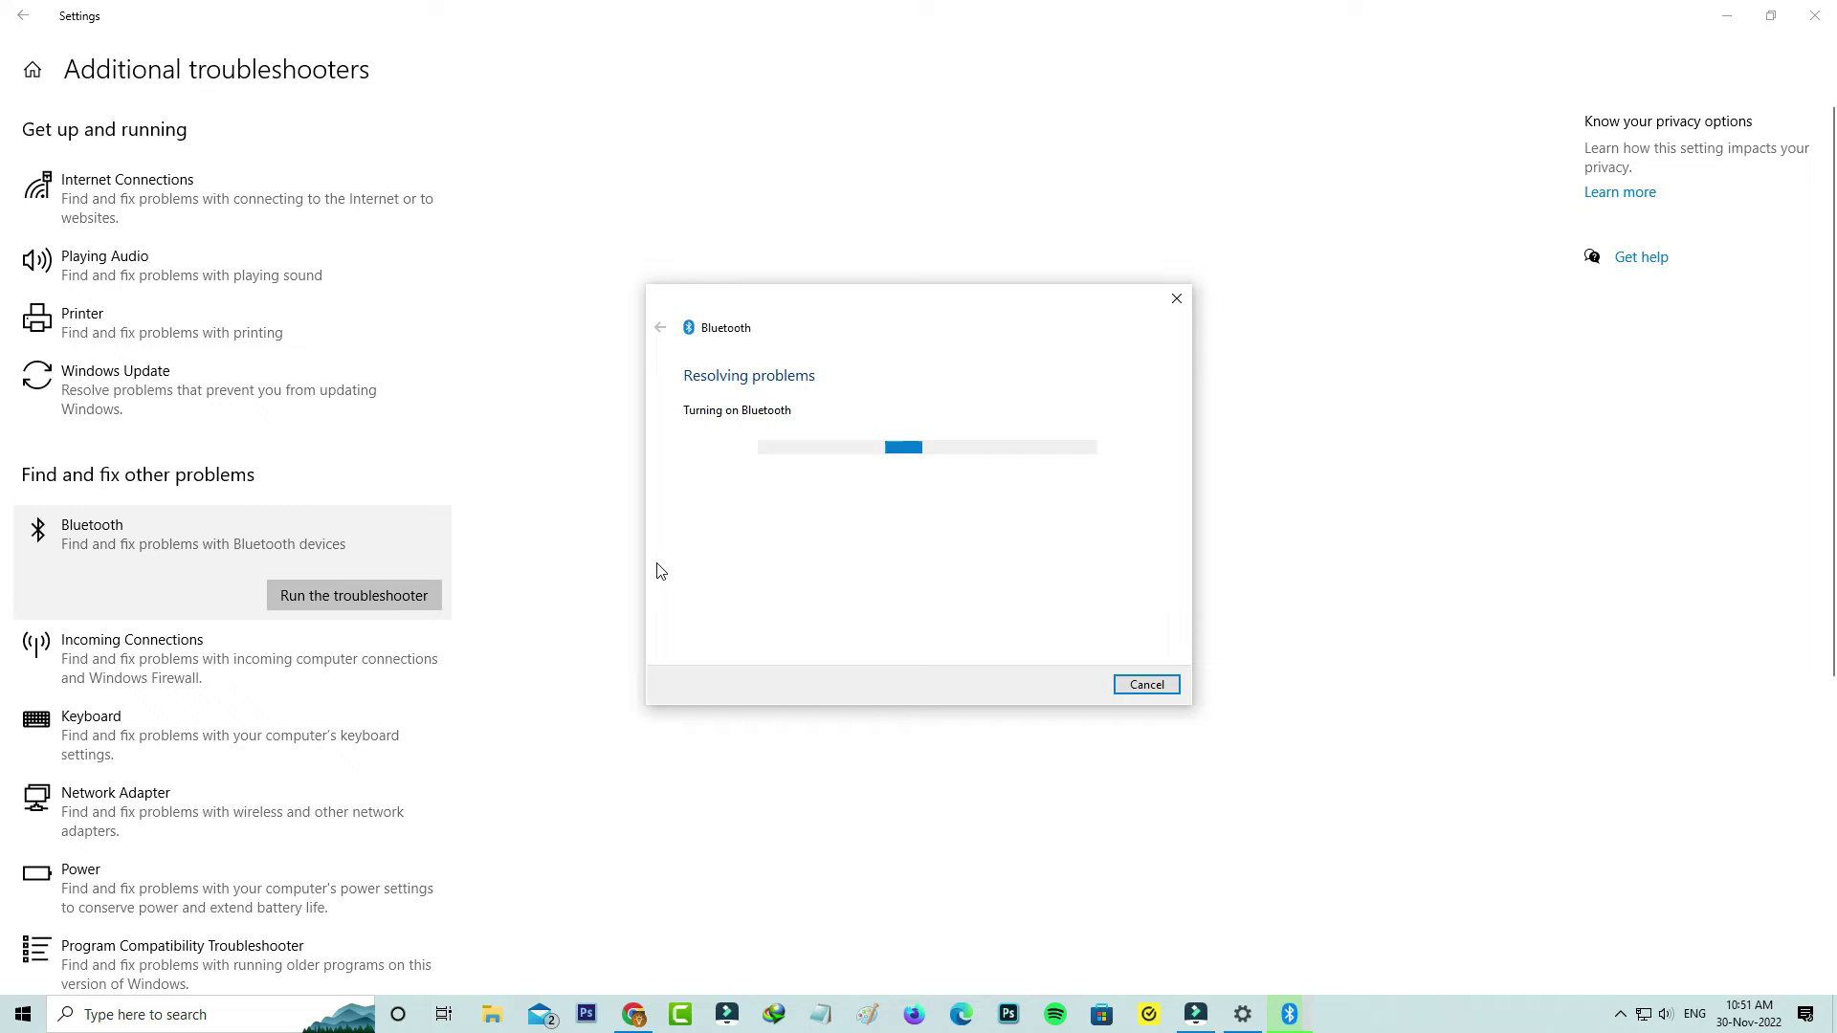
{"action": "left_click", "coordinate": [1100, 423]}
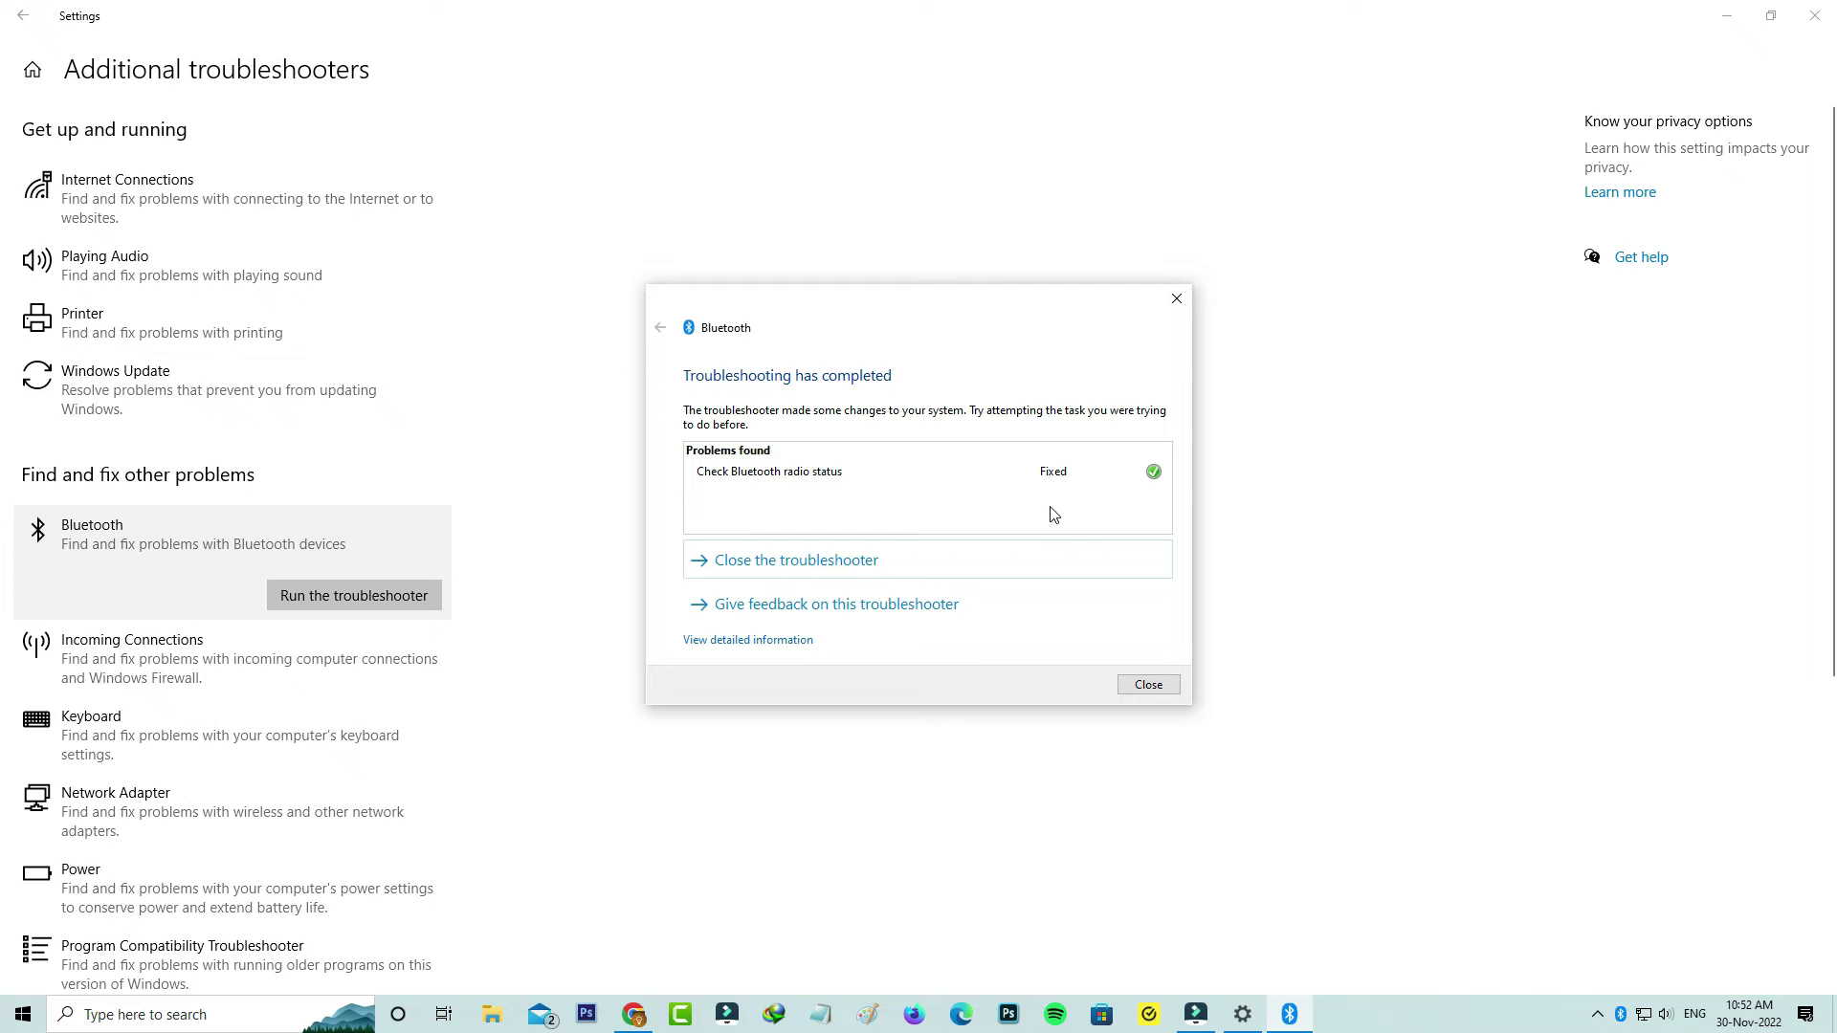
{"action": "left_click", "coordinate": [1147, 685]}
{"action": "left_click", "coordinate": [1815, 15]}
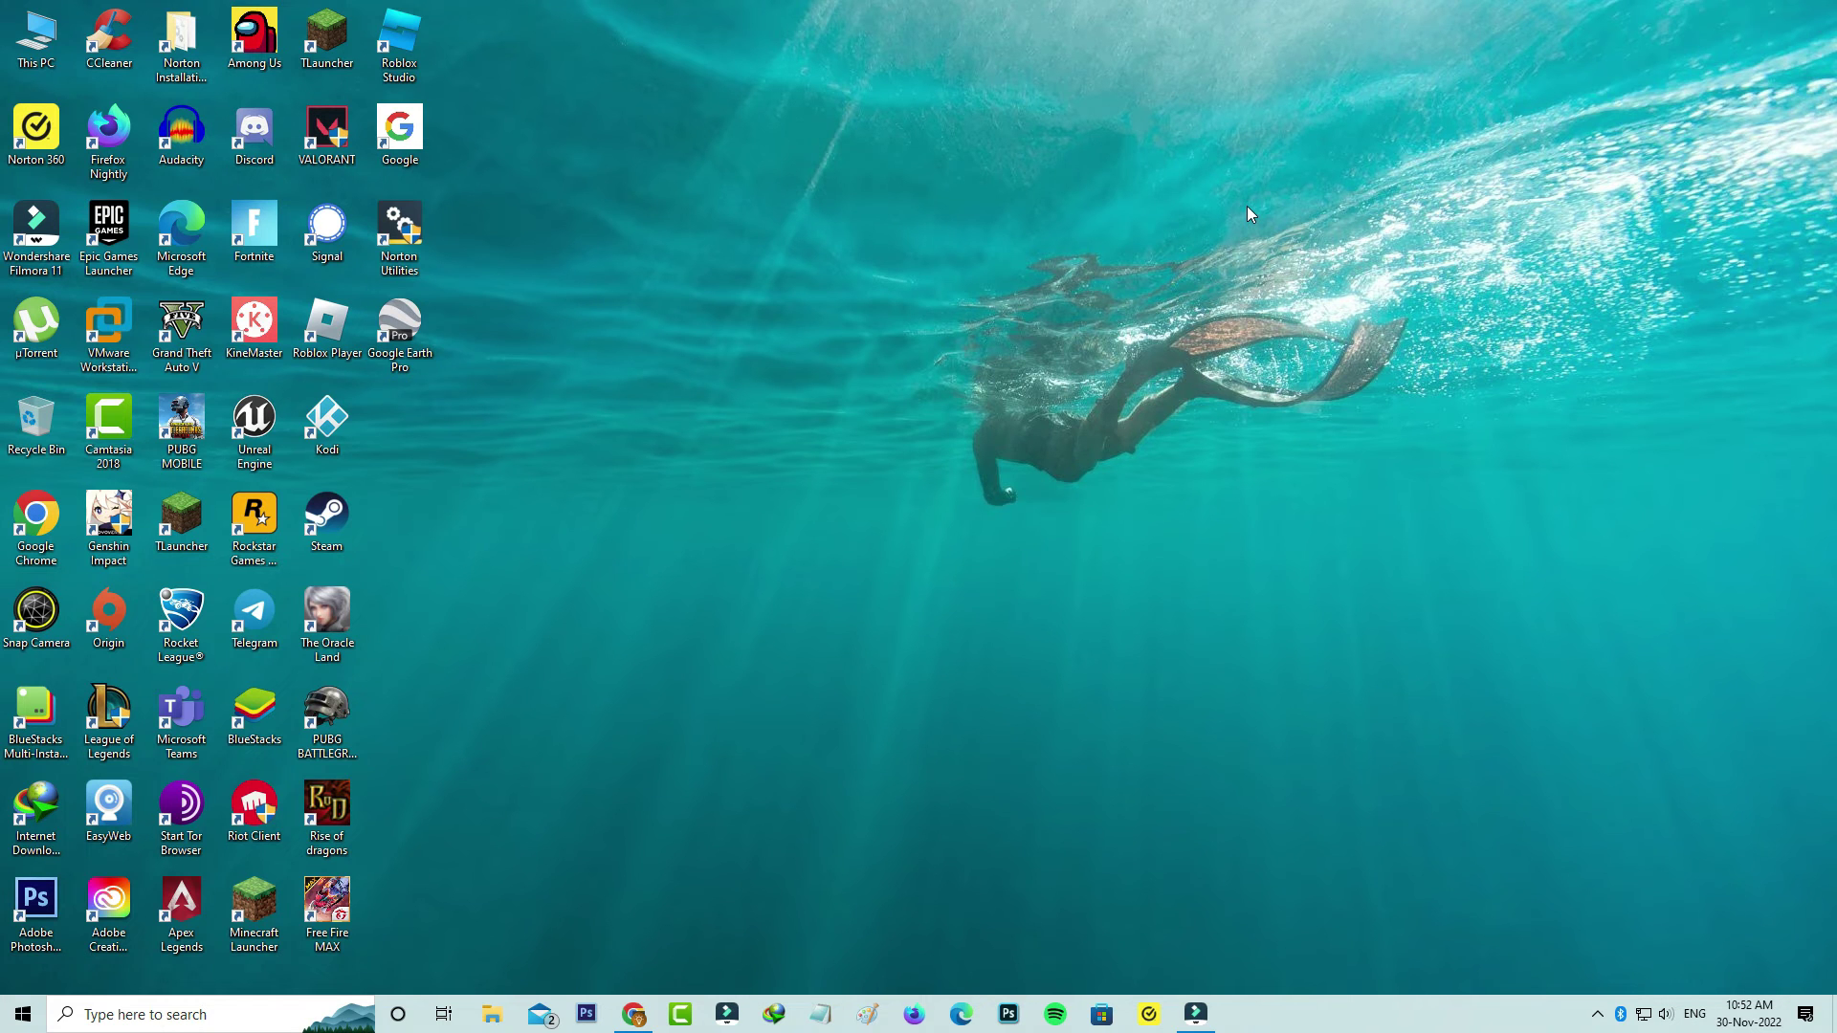
Search 'bluetooth' to reach Bluetooth & other devices and remove the AAVANTE BAR 1198 soundbar.
{"action": "key", "text": "super"}
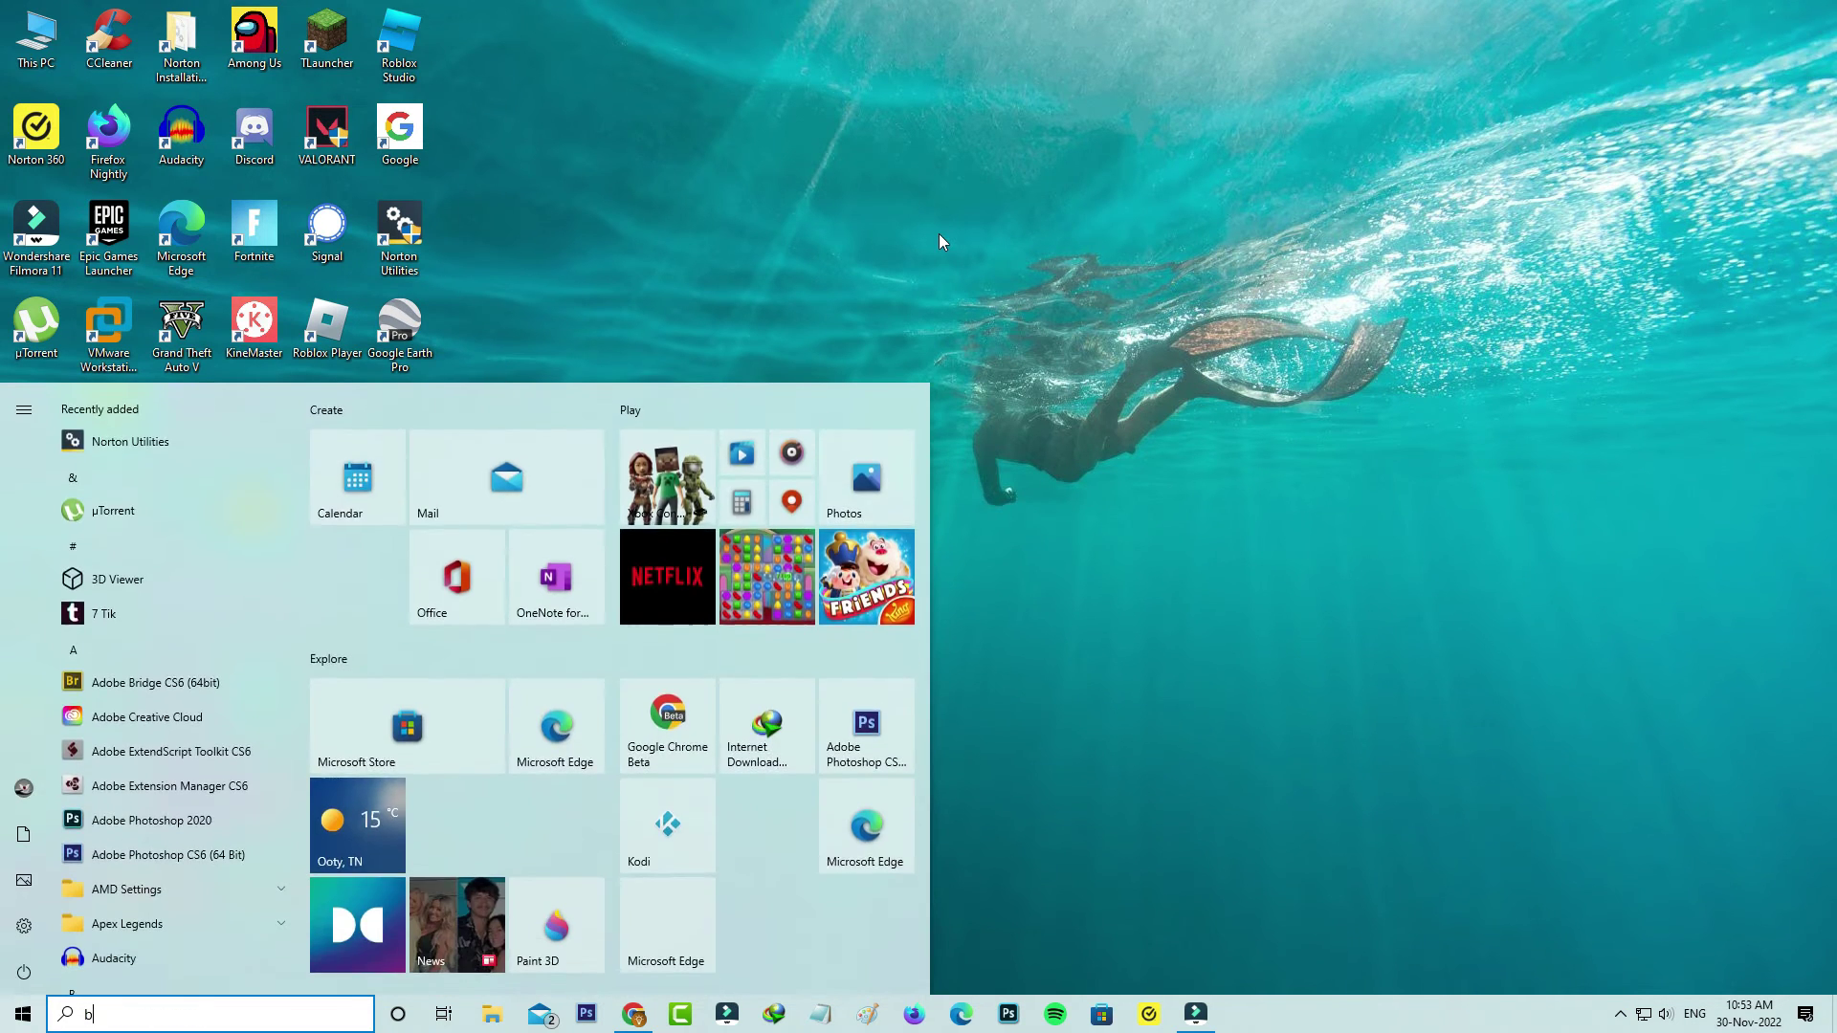
{"action": "type", "text": "bluettoth"}
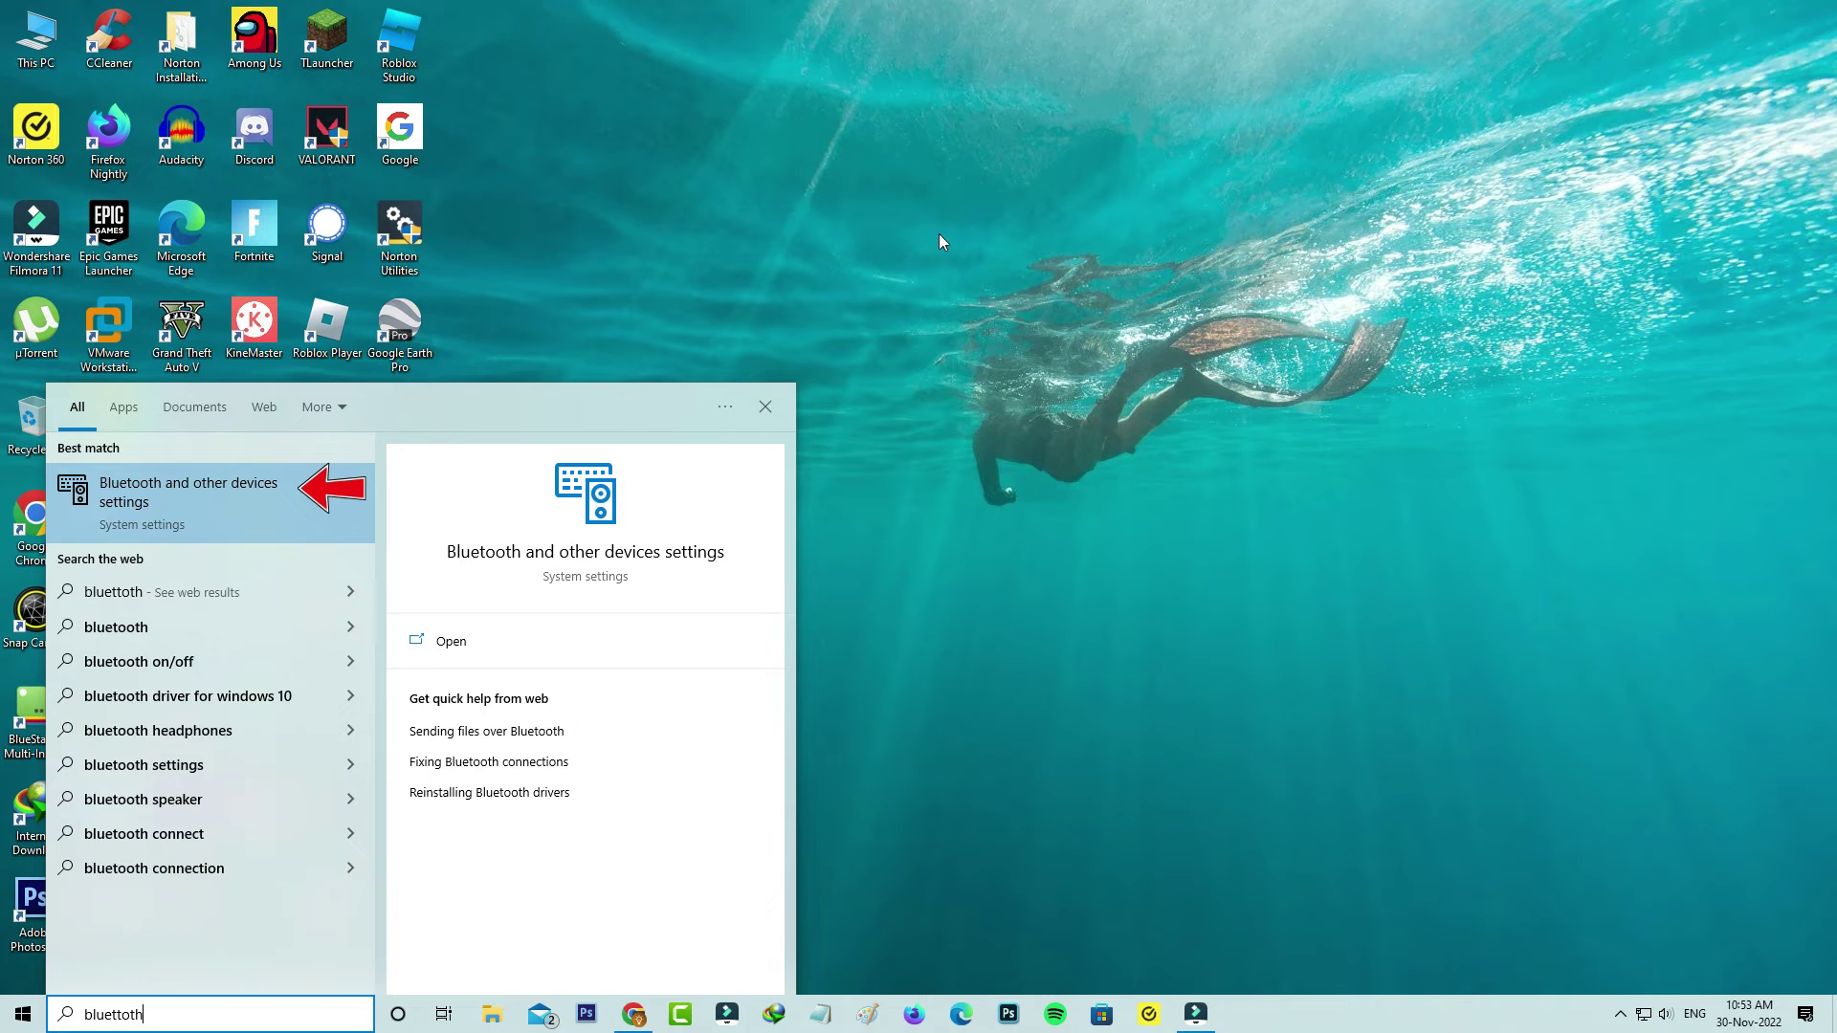
{"action": "left_click", "coordinate": [170, 511]}
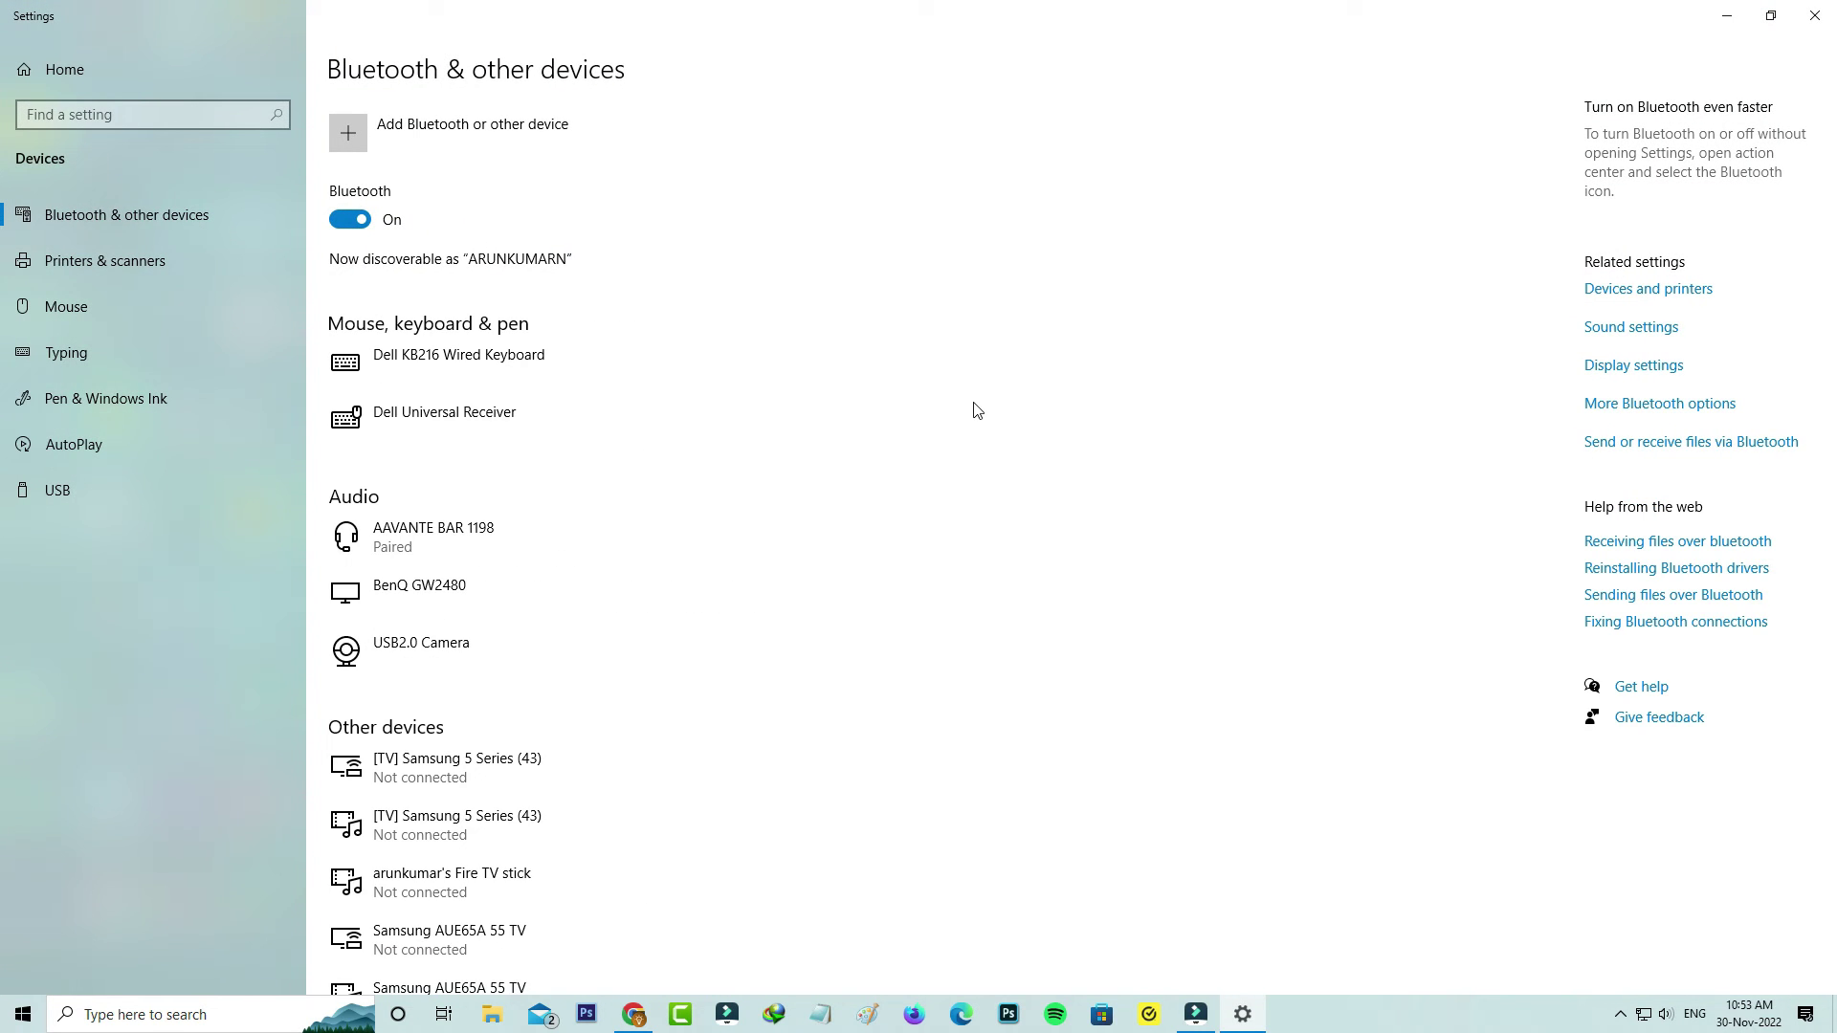
{"action": "left_click", "coordinate": [561, 549]}
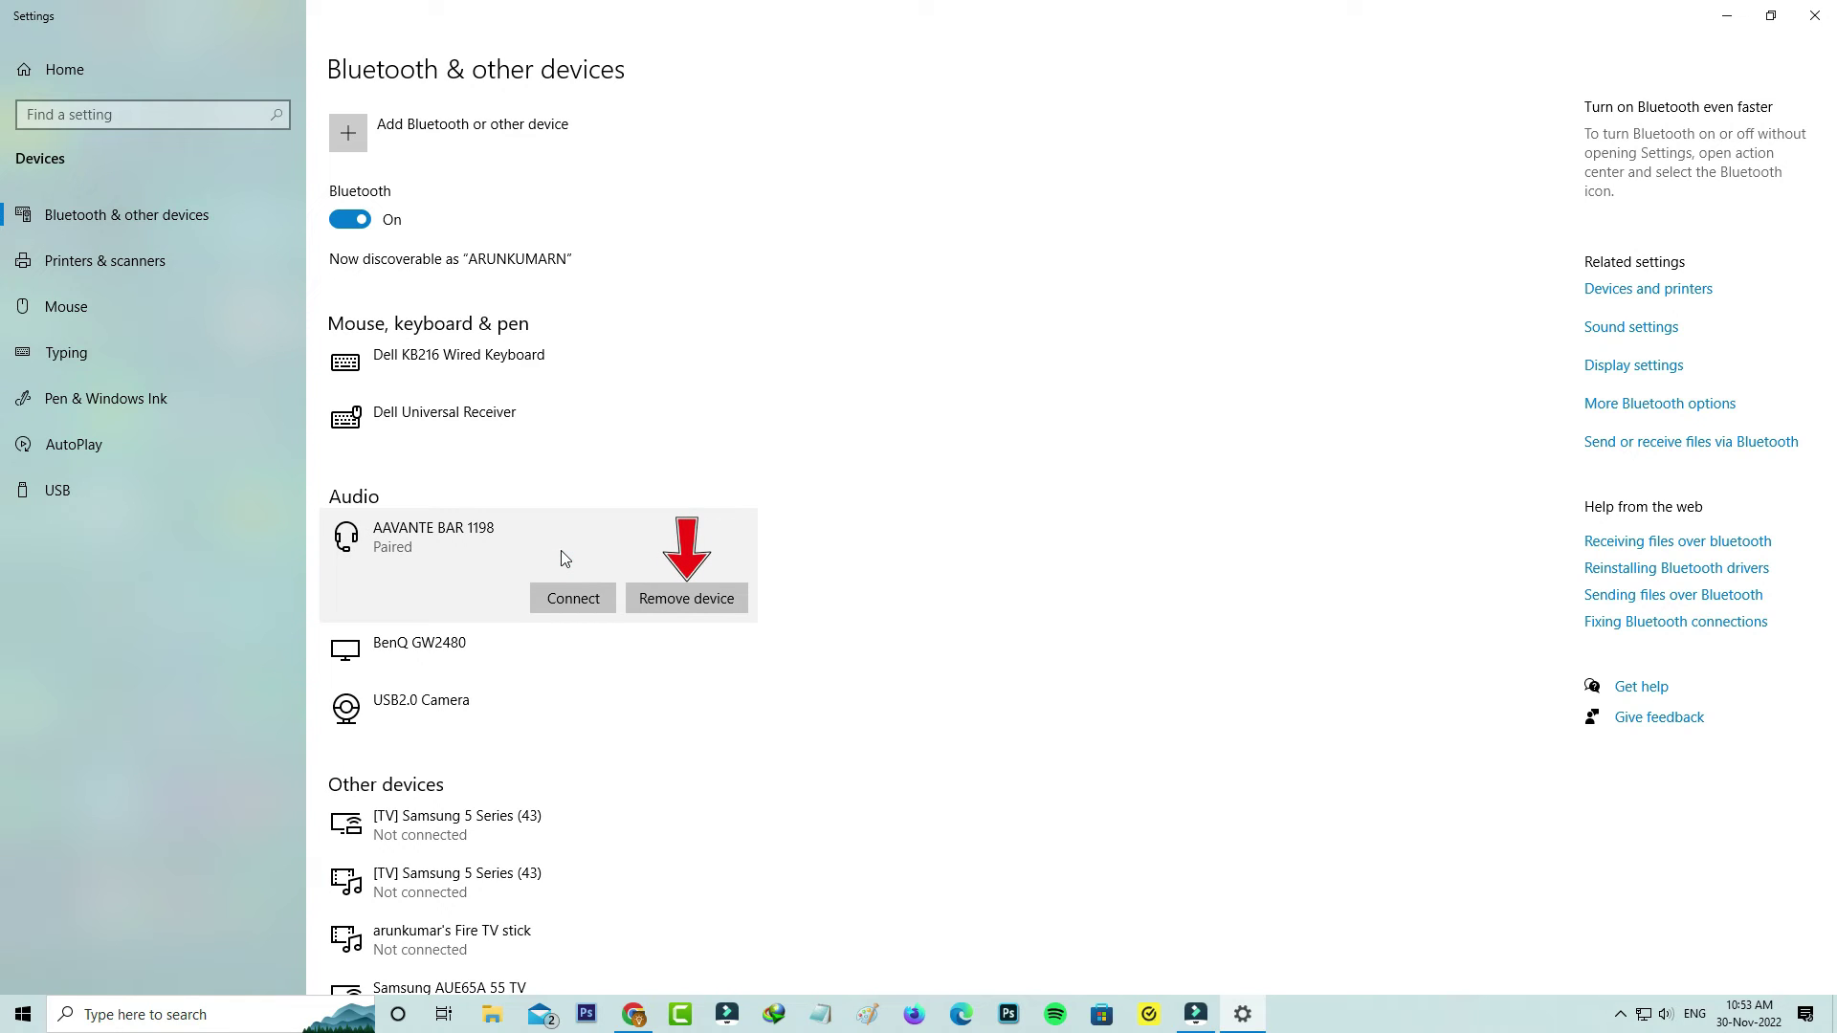
{"action": "left_click", "coordinate": [686, 589]}
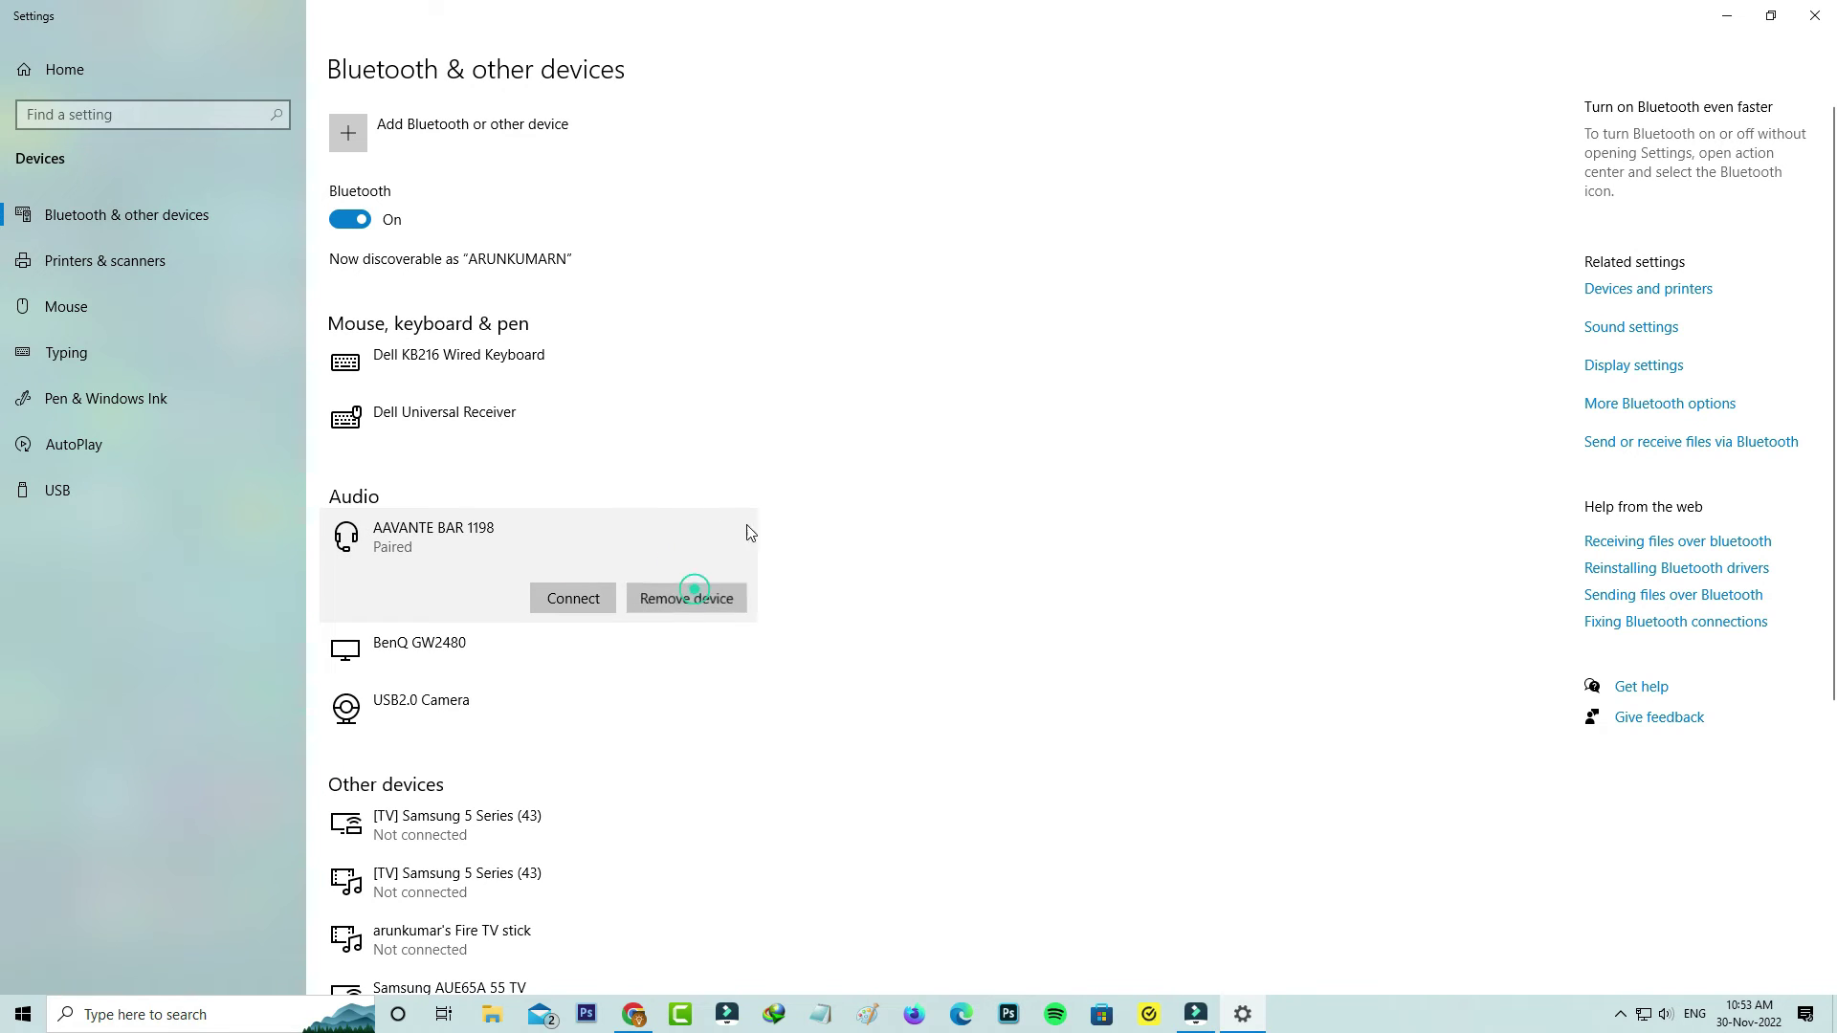
{"action": "left_click", "coordinate": [779, 540]}
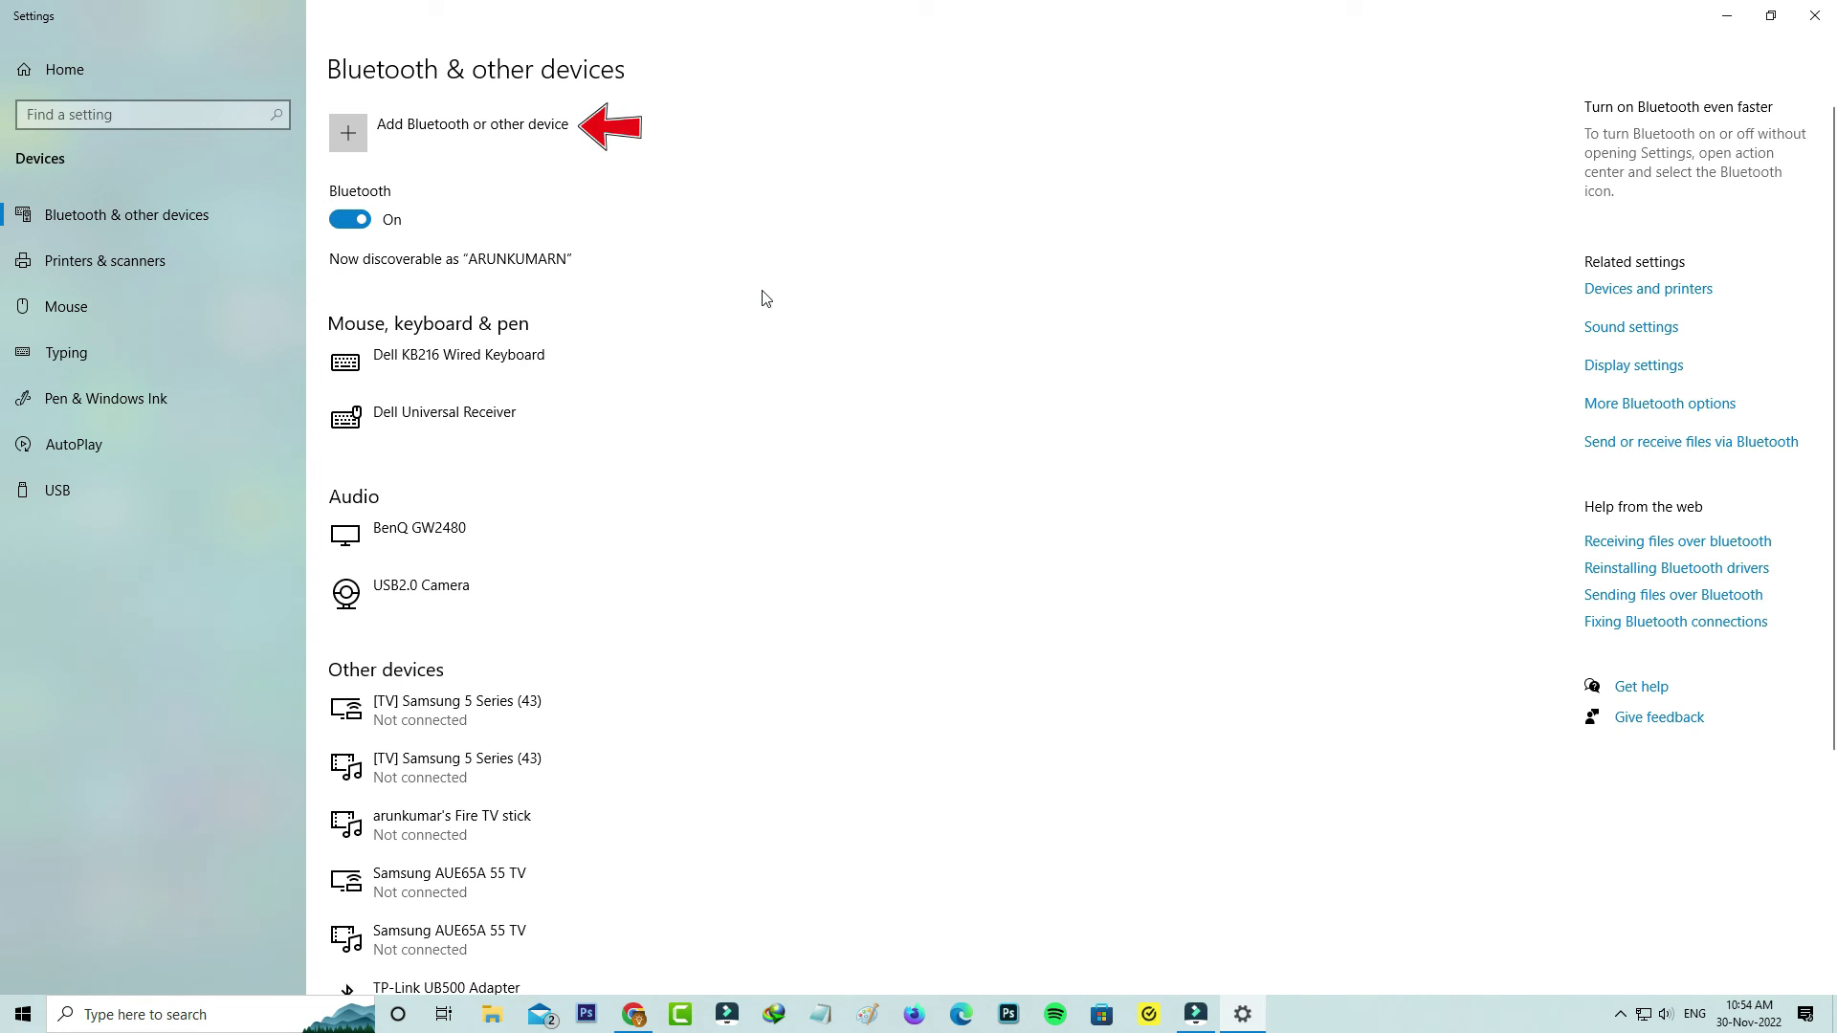
Add a new Bluetooth device and pair the AAVANTE BAR 1198 soundbar.
{"action": "left_click", "coordinate": [542, 149]}
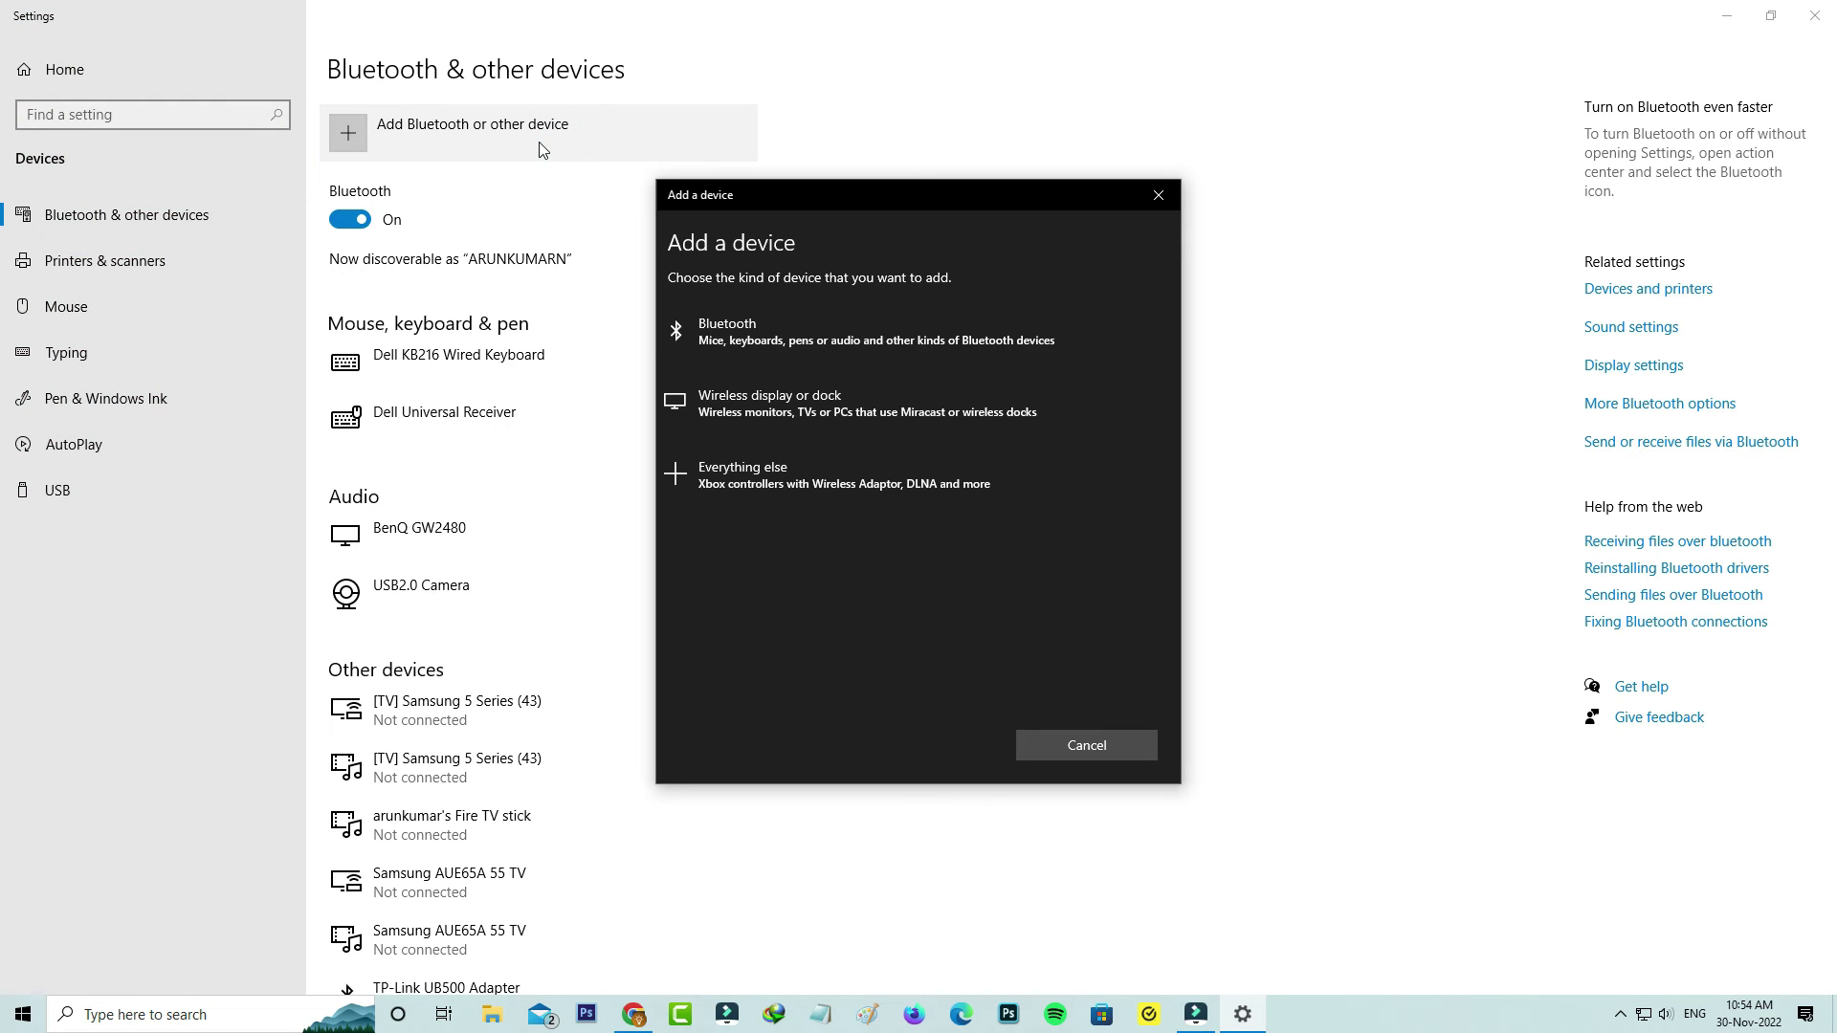
{"action": "left_click", "coordinate": [937, 350]}
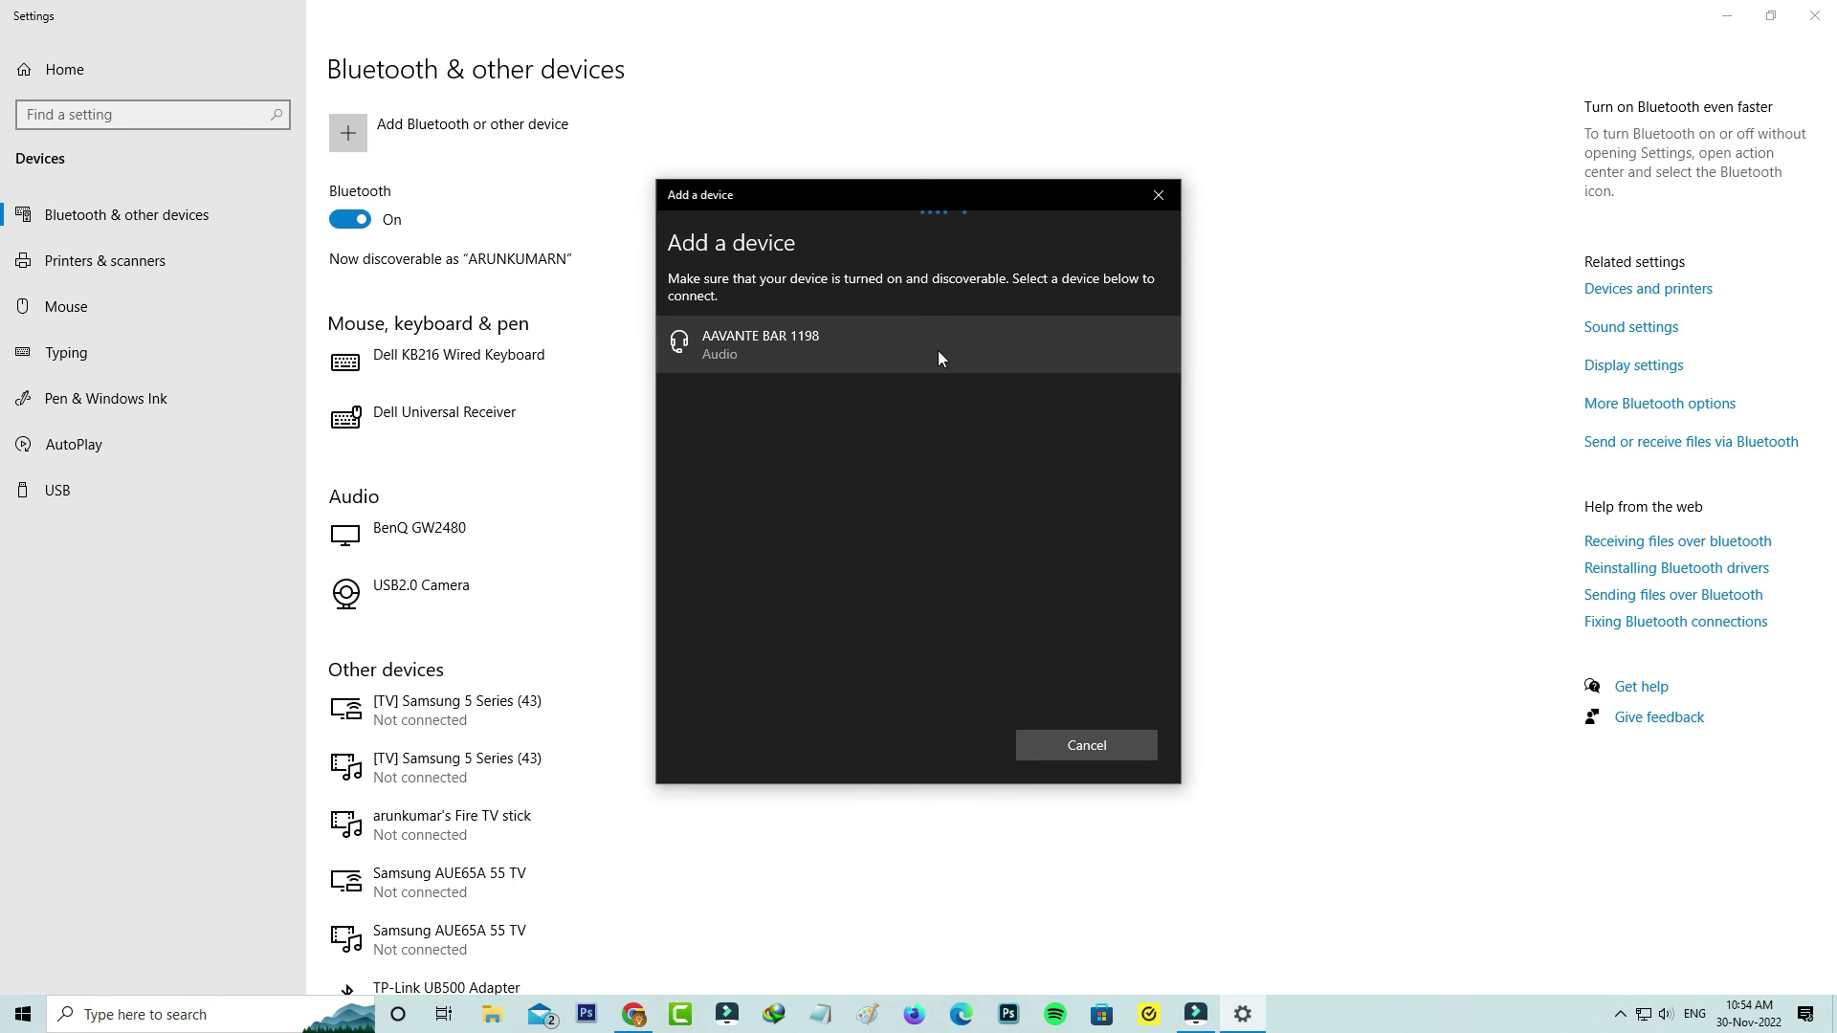
{"action": "left_click", "coordinate": [939, 353]}
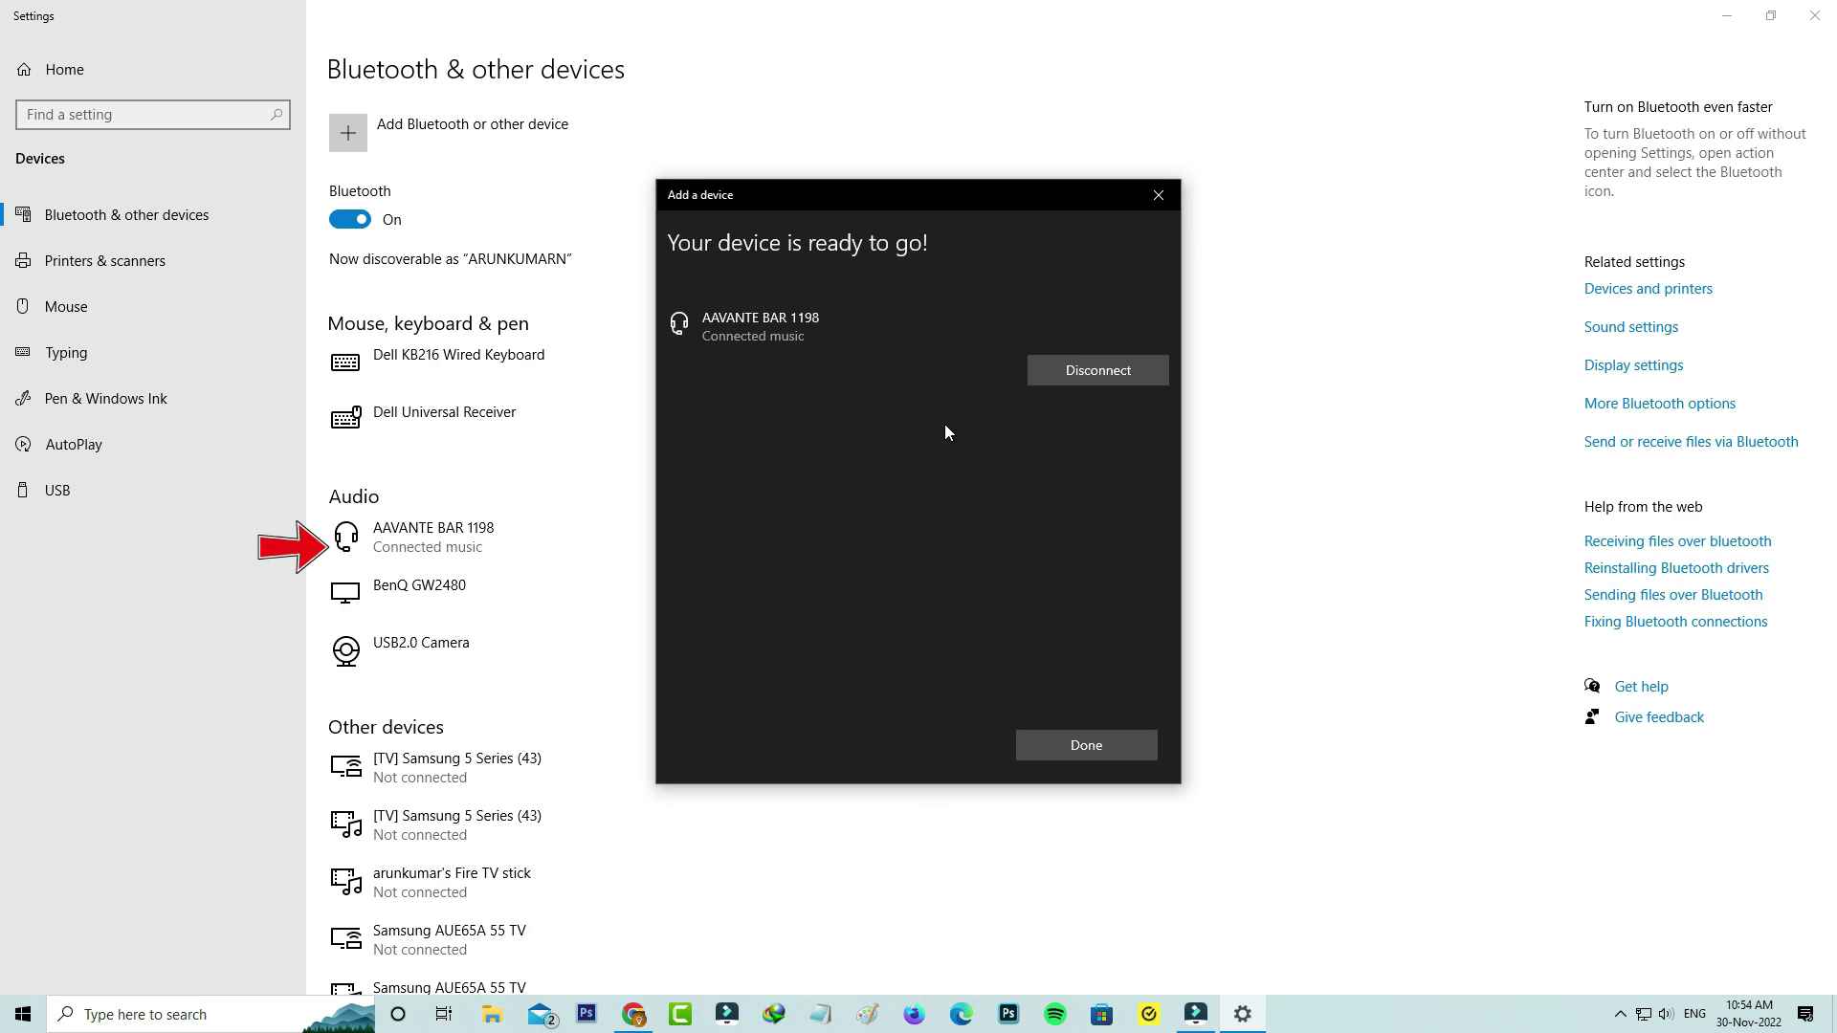
{"action": "left_click", "coordinate": [1090, 751]}
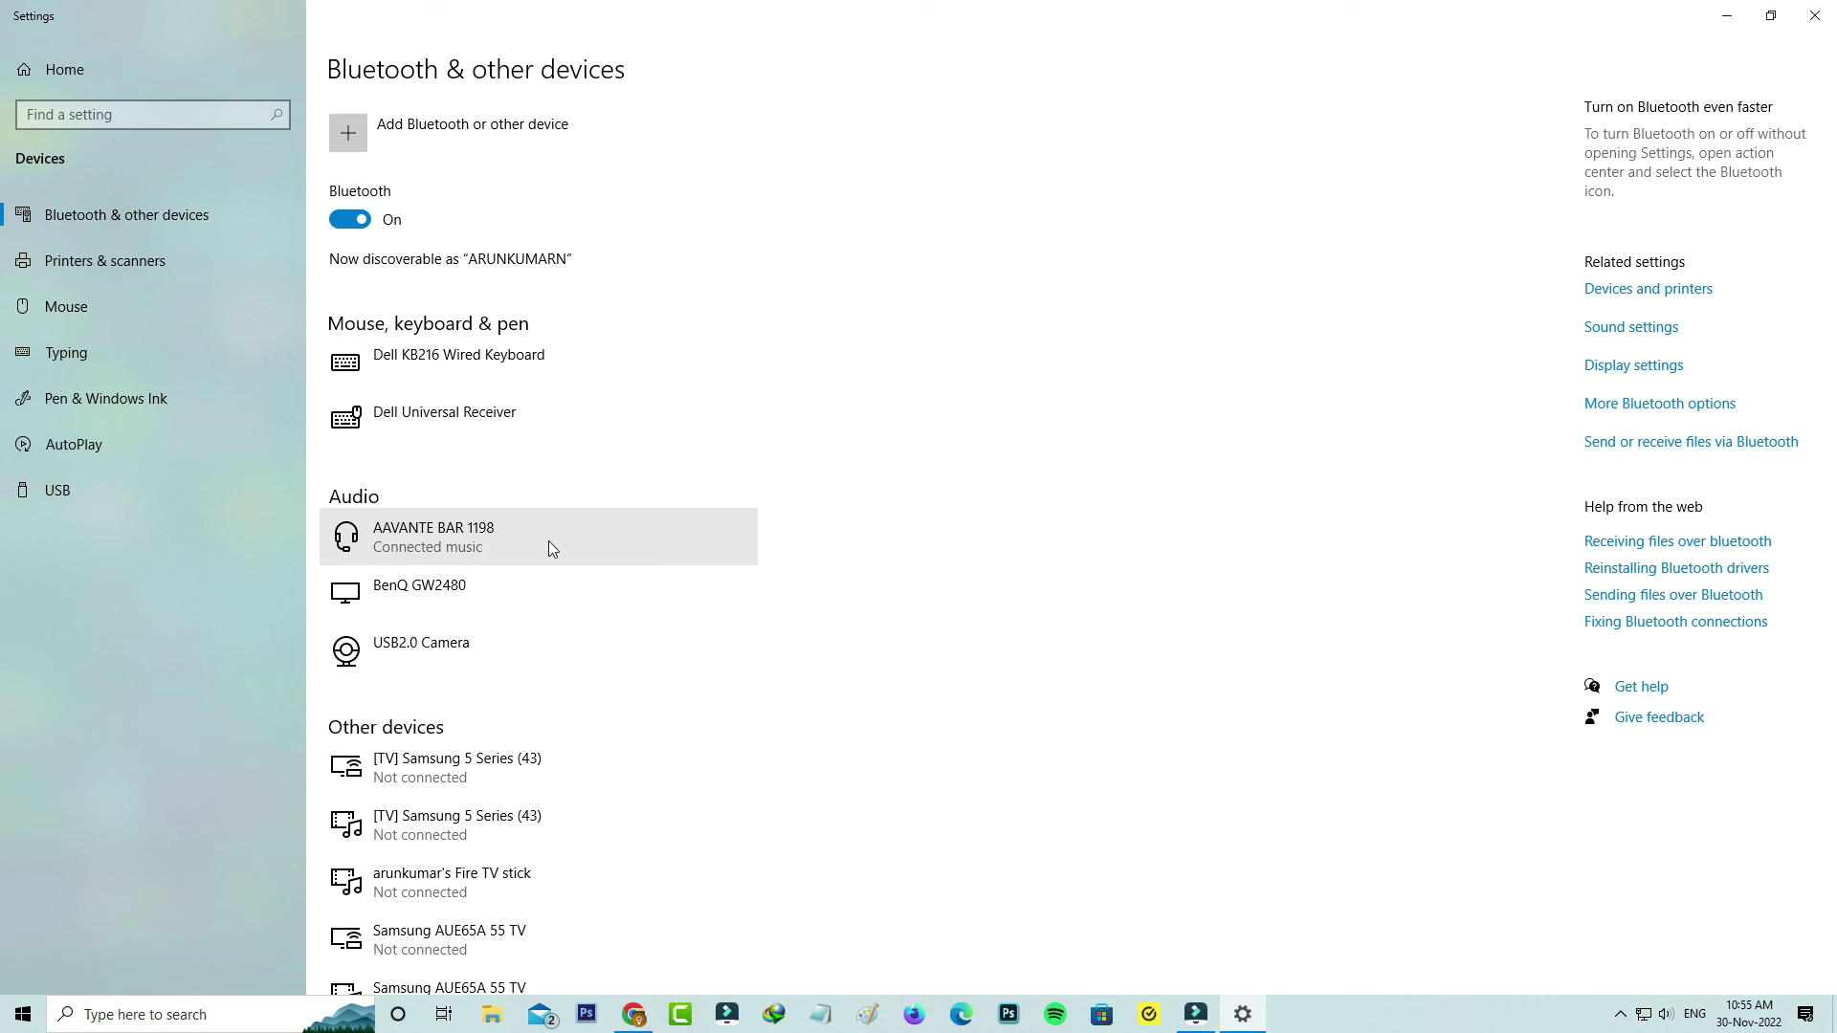